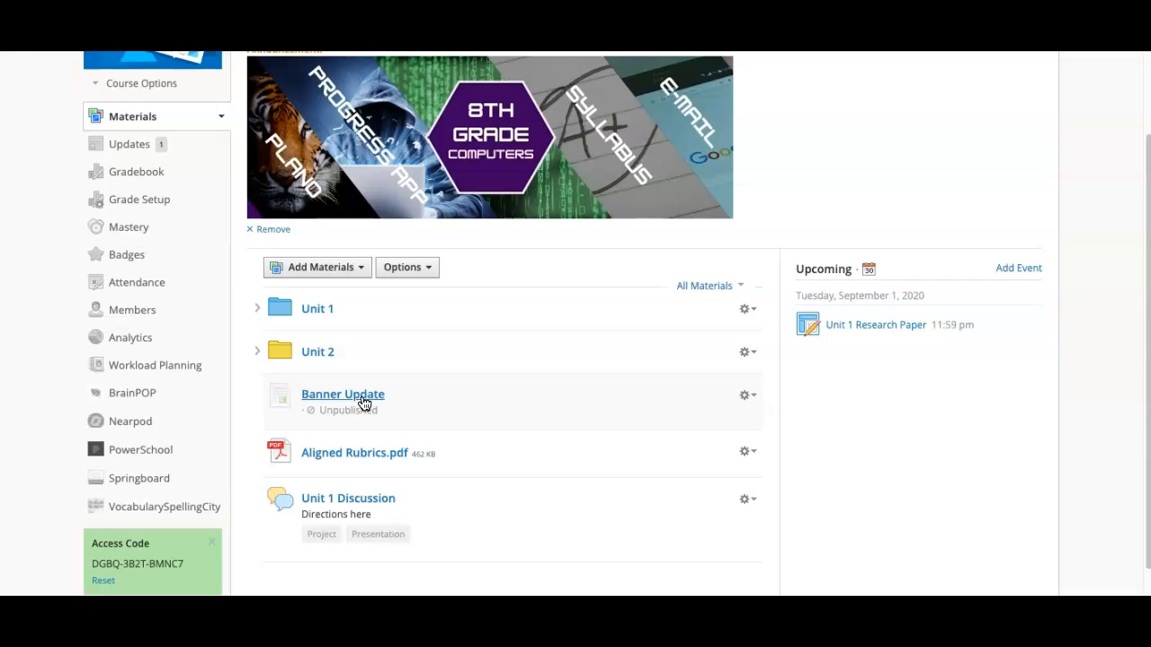
Add a new page to the course materials and title it "Page Example"
{"action": "left_click", "coordinate": [359, 271]}
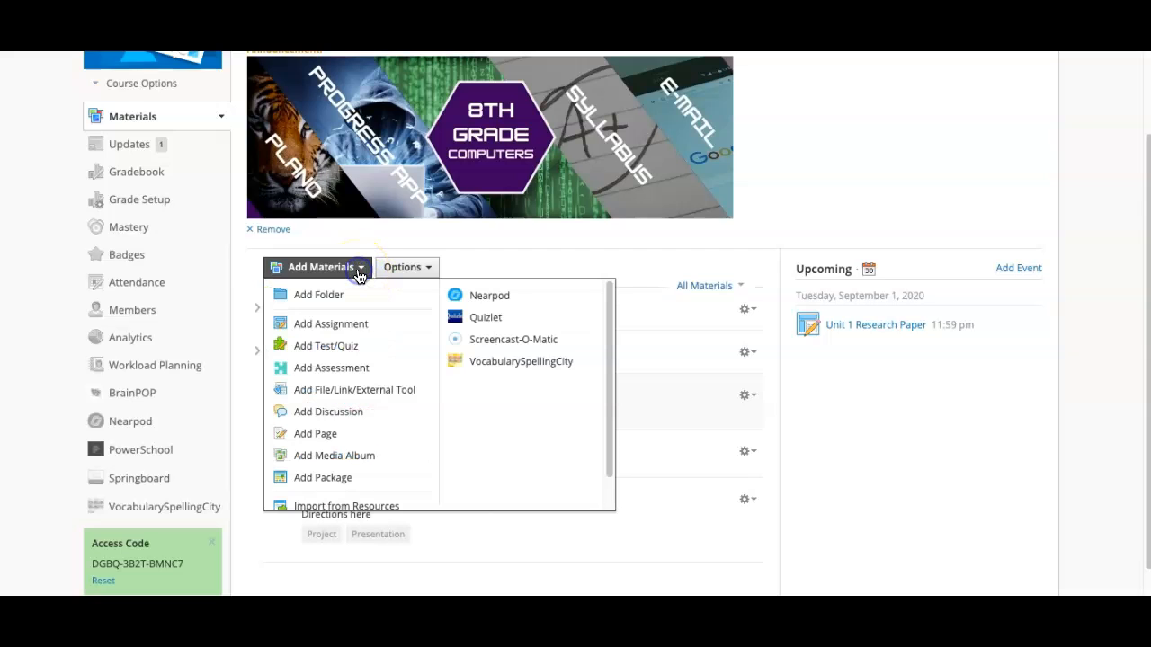
{"action": "scroll", "coordinate": [325, 434], "scroll_direction": "down", "scroll_amount": 1}
{"action": "left_click", "coordinate": [340, 430]}
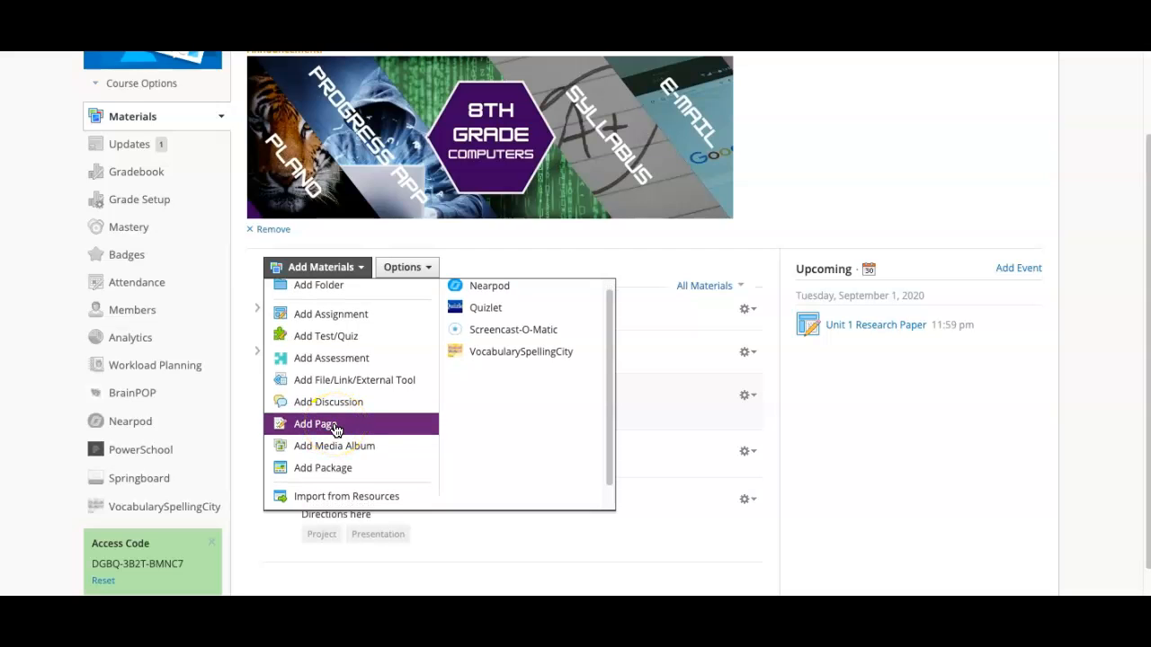
{"action": "left_click", "coordinate": [321, 430]}
{"action": "left_click", "coordinate": [317, 429]}
{"action": "left_click", "coordinate": [487, 410]}
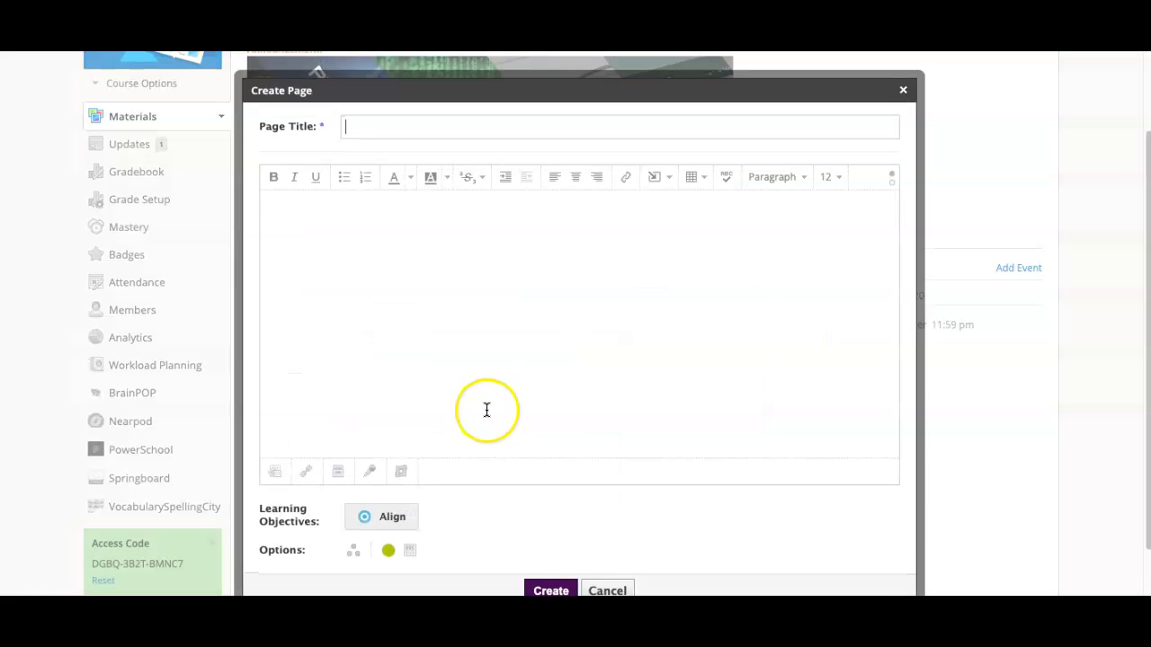
{"action": "left_click", "coordinate": [587, 329]}
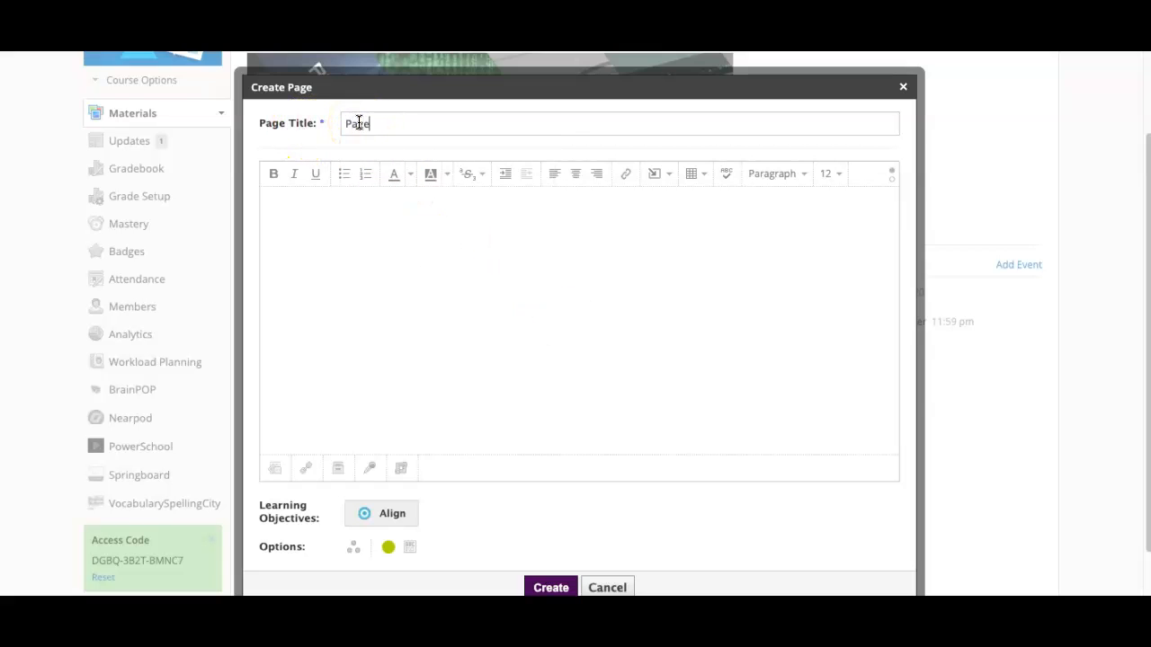
{"action": "type", "text": "xample"}
{"action": "left_click", "coordinate": [354, 208]}
{"action": "left_click", "coordinate": [365, 222]}
{"action": "scroll", "coordinate": [389, 239], "scroll_direction": "down", "scroll_amount": 1}
{"action": "scroll", "coordinate": [389, 239], "scroll_direction": "up", "scroll_amount": 1}
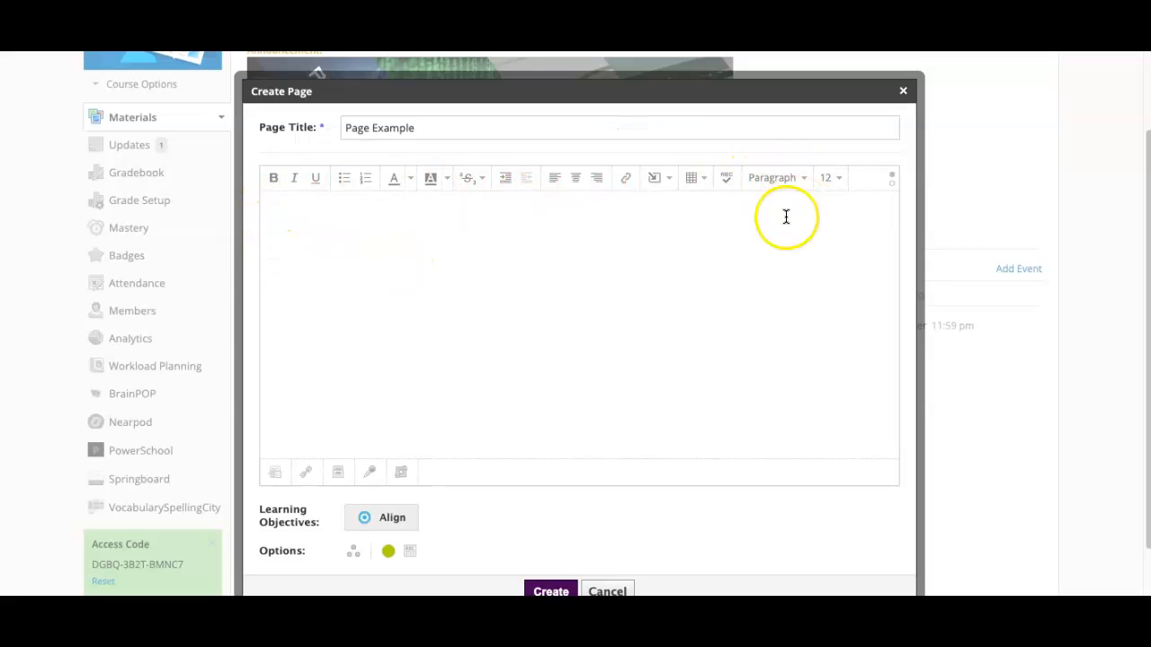
{"action": "left_click", "coordinate": [724, 252]}
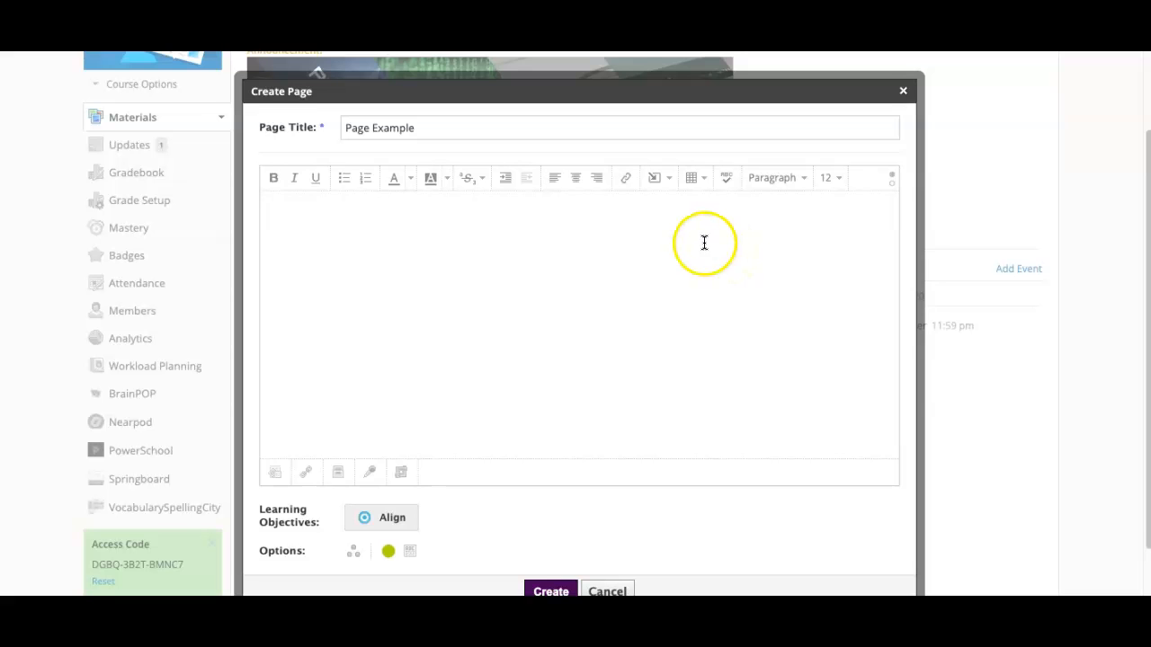
{"action": "scroll", "coordinate": [688, 242], "scroll_direction": "down", "scroll_amount": 1}
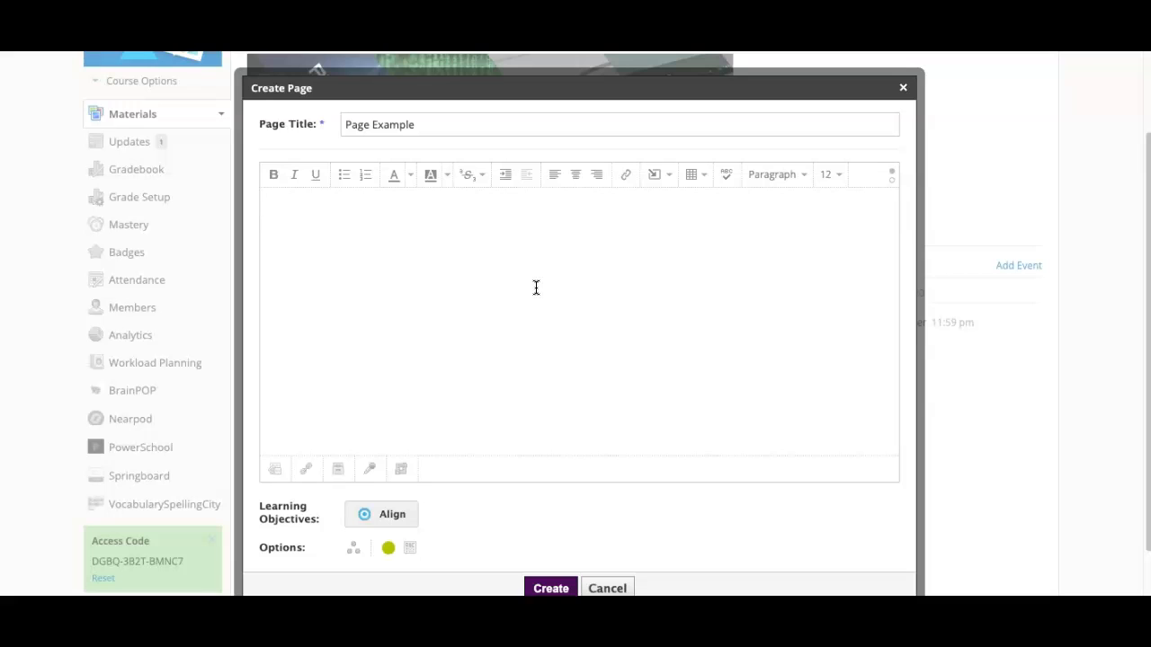
Examine the page editor's insert choices, attachment tools, and the individual assignment and display options
{"action": "left_click", "coordinate": [668, 180]}
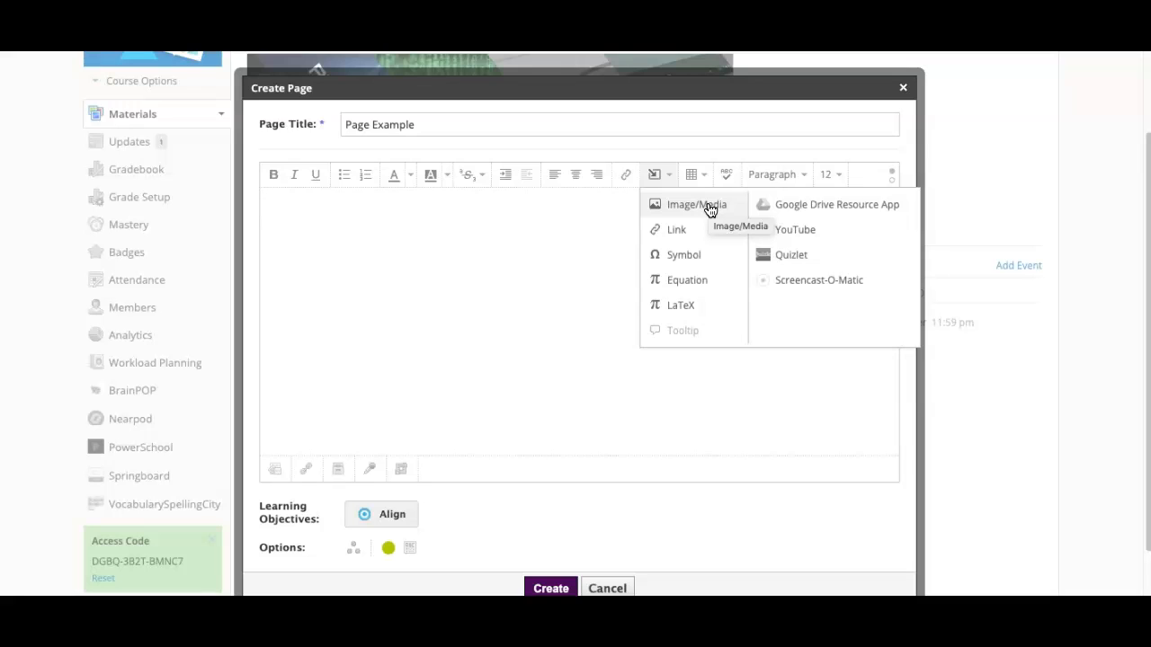
{"action": "left_click", "coordinate": [509, 246]}
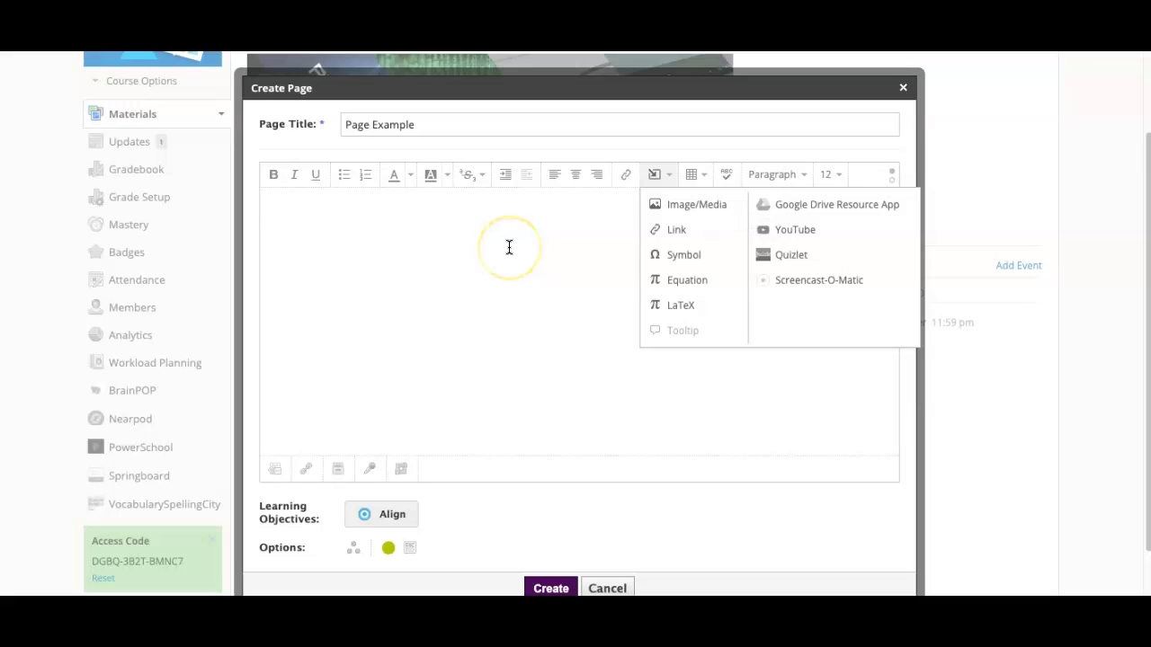
{"action": "scroll", "coordinate": [518, 255], "scroll_direction": "down", "scroll_amount": 1}
{"action": "left_click", "coordinate": [520, 256]}
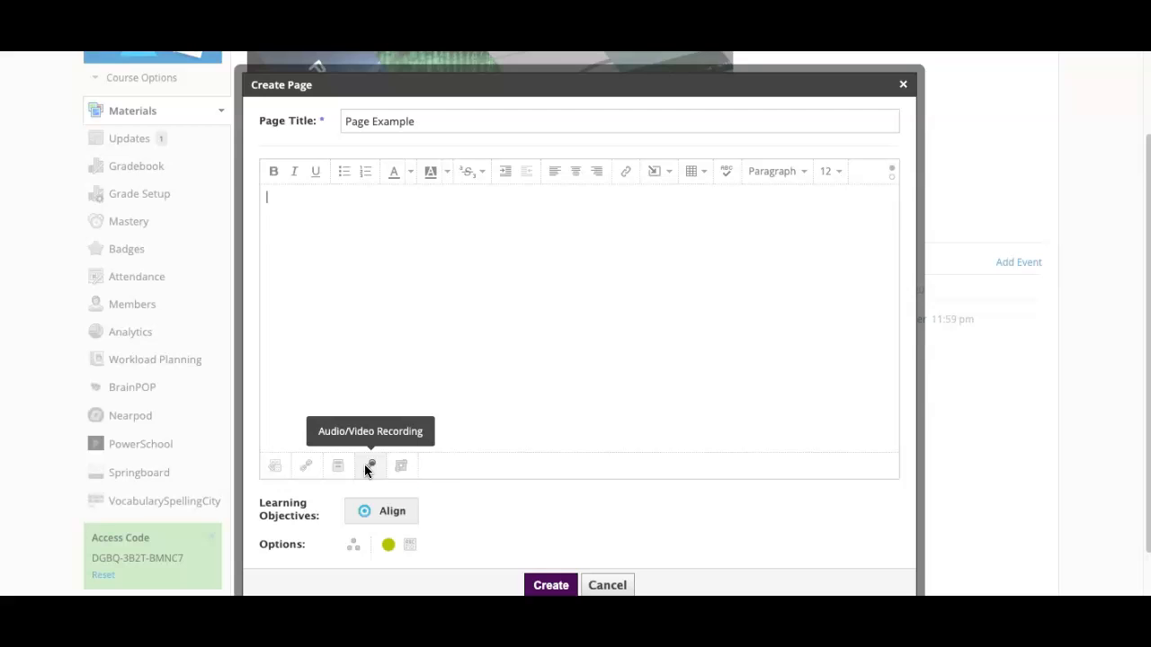
{"action": "left_click", "coordinate": [399, 465]}
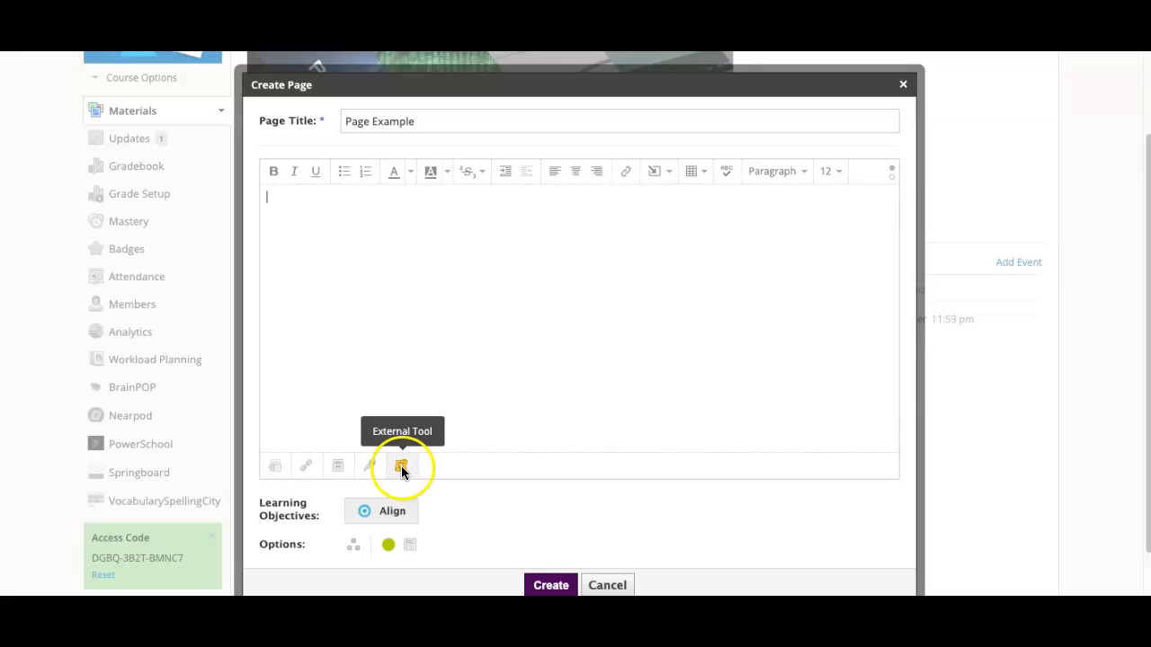
{"action": "left_click", "coordinate": [667, 173]}
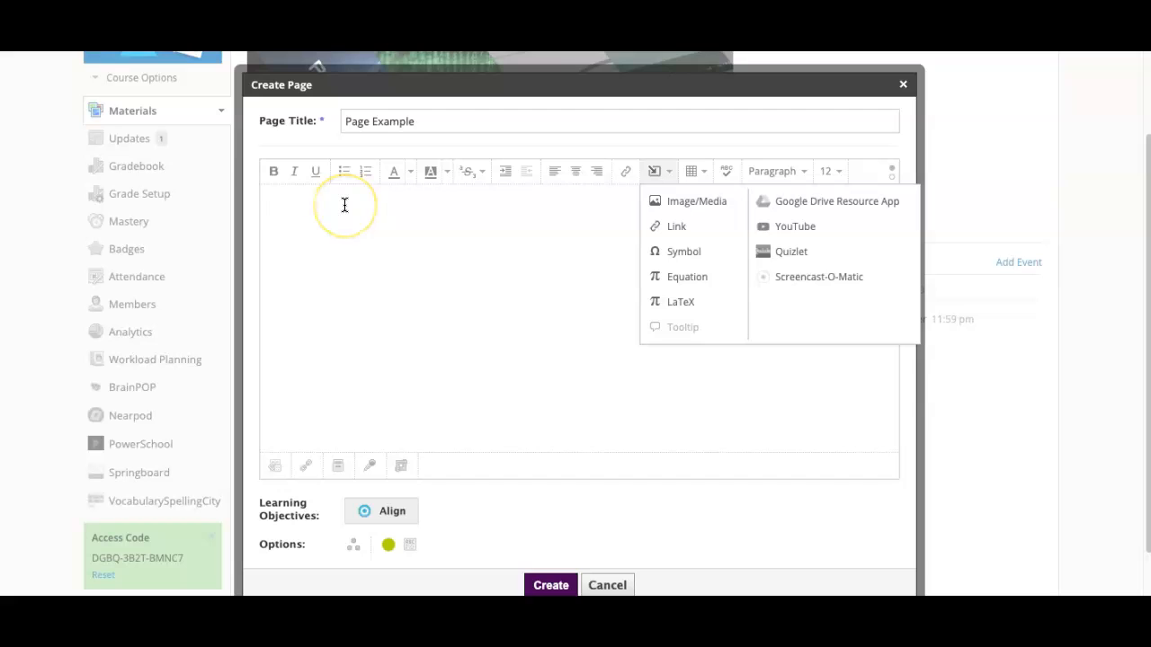
{"action": "left_click", "coordinate": [376, 244]}
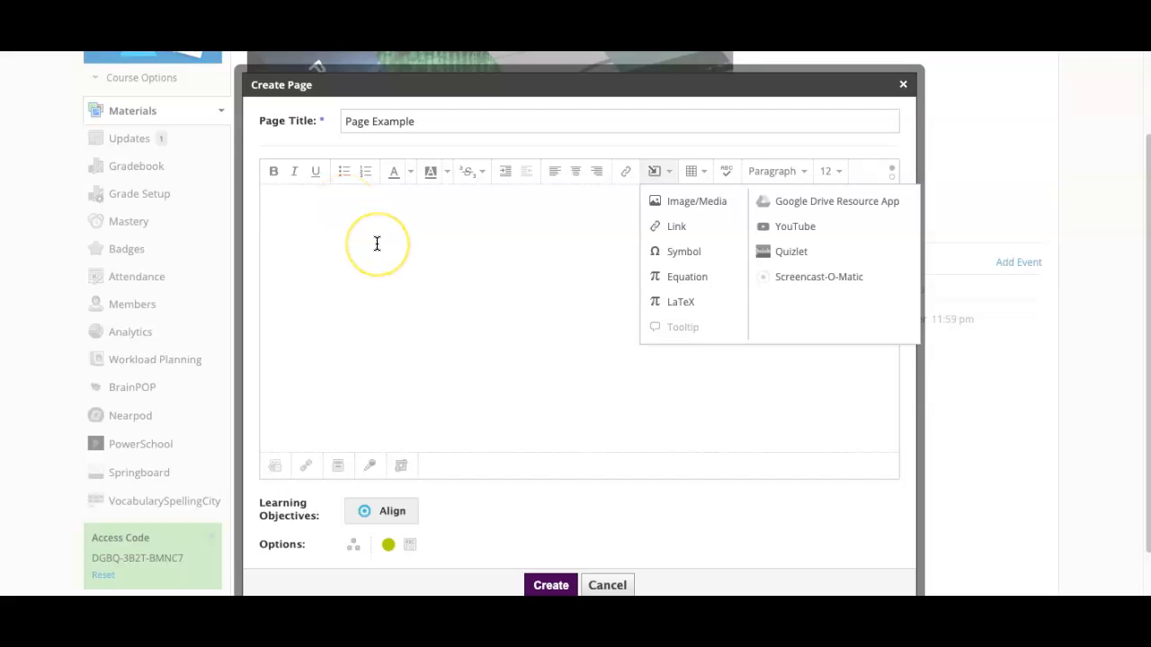
{"action": "left_click", "coordinate": [416, 273]}
{"action": "left_click", "coordinate": [320, 208]}
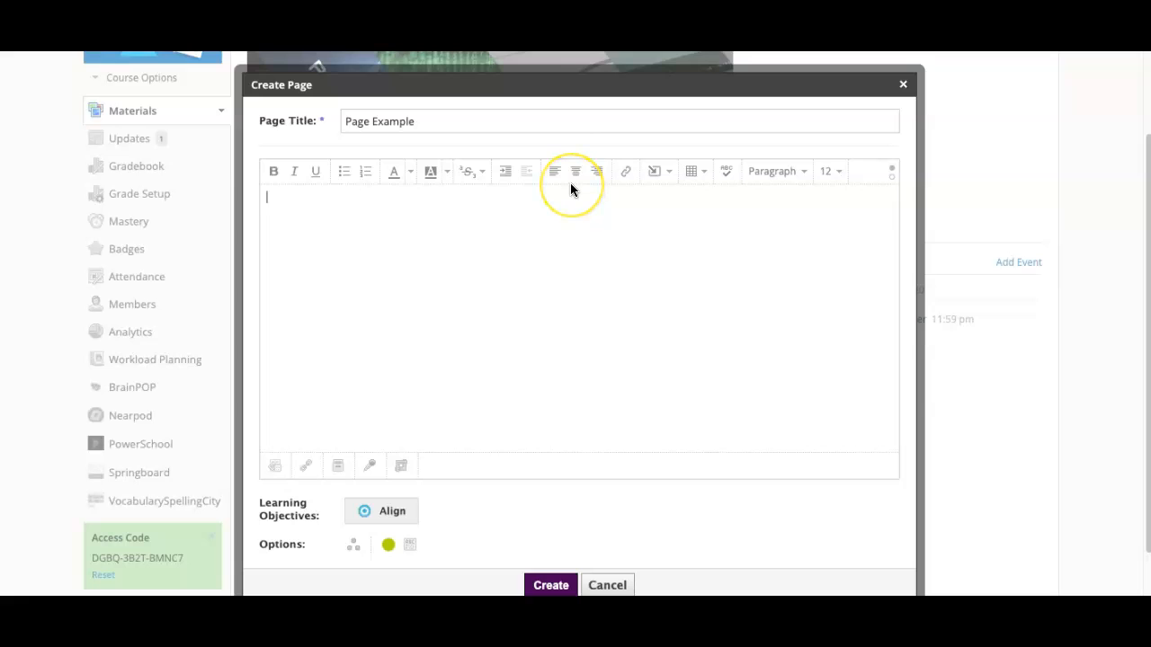
{"action": "scroll", "coordinate": [541, 269], "scroll_direction": "down", "scroll_amount": 1}
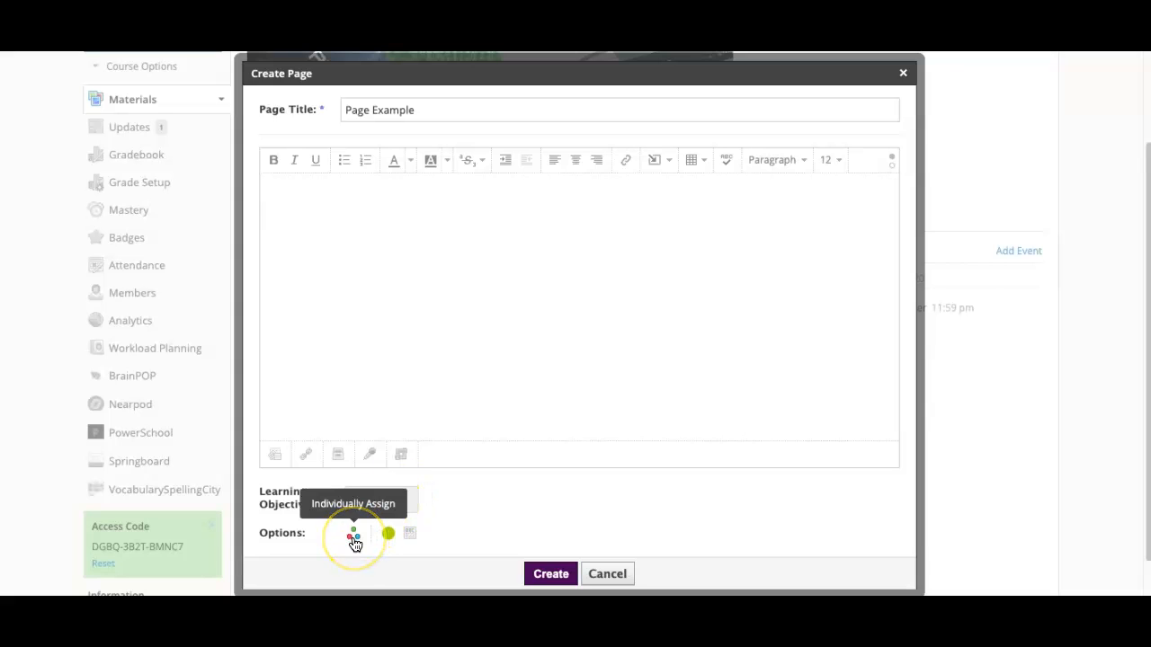
{"action": "left_click", "coordinate": [408, 538]}
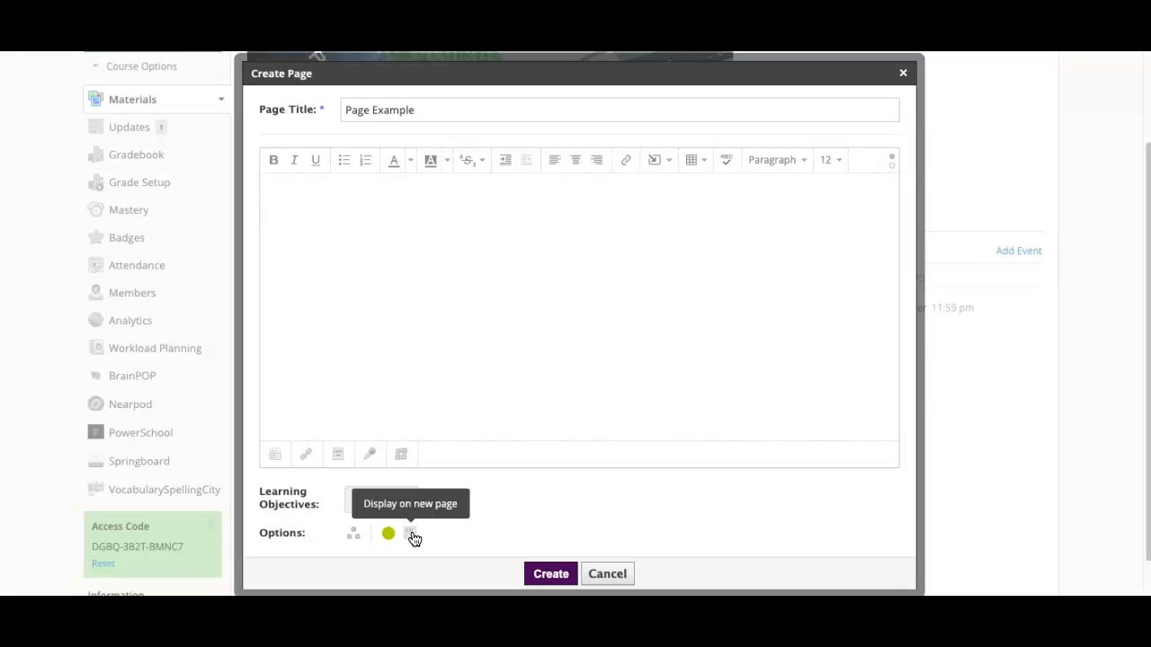
Enter "sample text here" in the page body and insert the 8th Grade Computers image from the Downloads folder below it
{"action": "left_click", "coordinate": [334, 207]}
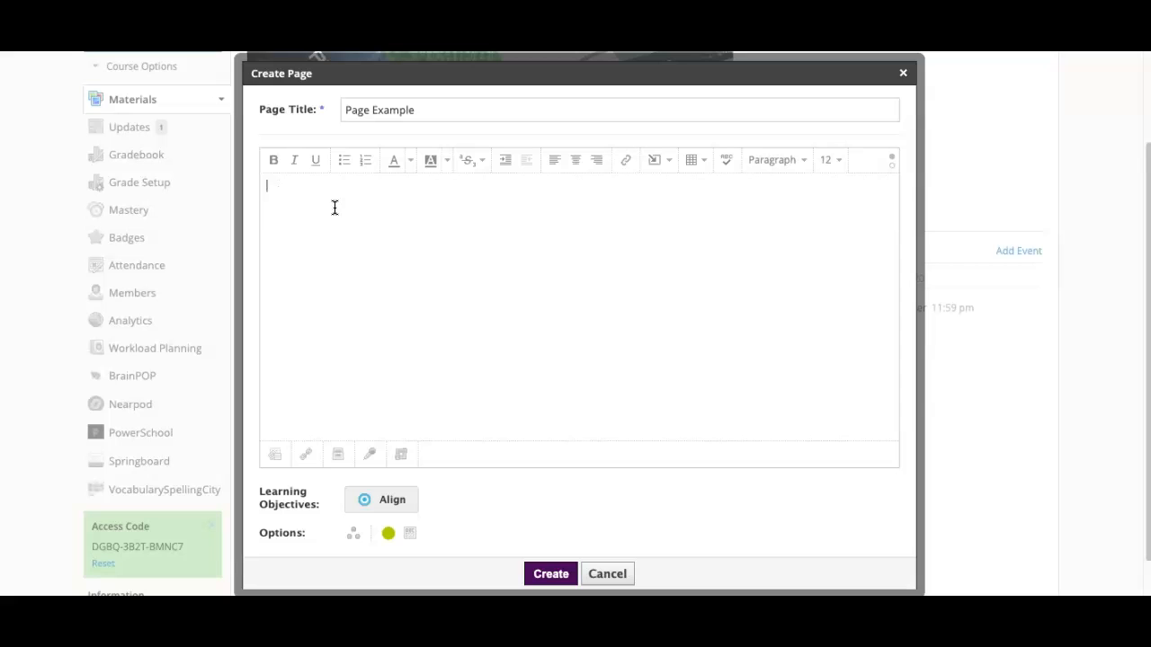
{"action": "type", "text": "sample text here"}
{"action": "left_click", "coordinate": [669, 161]}
{"action": "left_click", "coordinate": [681, 192]}
{"action": "left_click", "coordinate": [501, 259]}
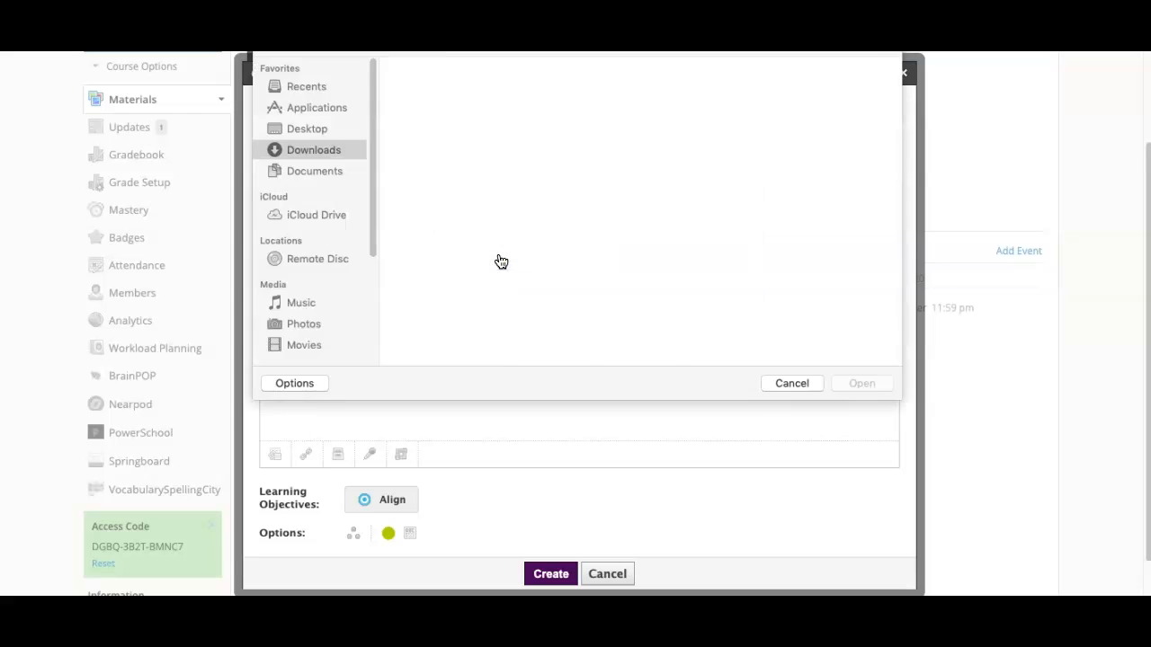
{"action": "scroll", "coordinate": [688, 190], "scroll_direction": "down", "scroll_amount": 2}
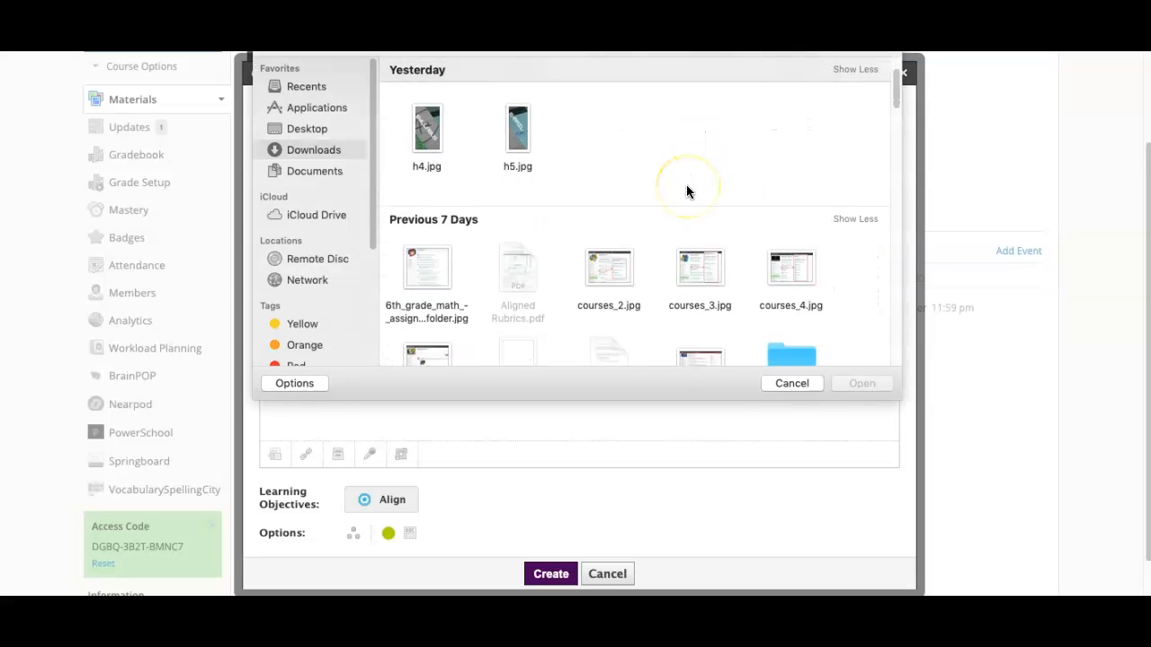
{"action": "scroll", "coordinate": [688, 190], "scroll_direction": "up", "scroll_amount": 2}
{"action": "left_click", "coordinate": [784, 117]}
{"action": "left_click", "coordinate": [873, 385]}
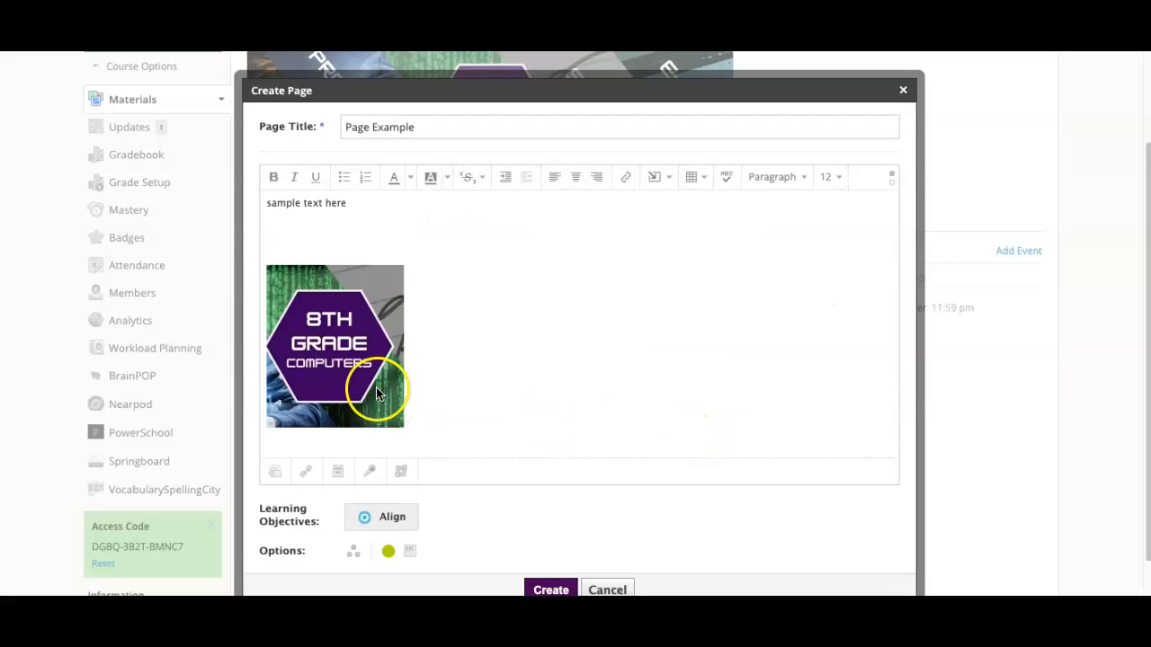
{"action": "left_click", "coordinate": [324, 341]}
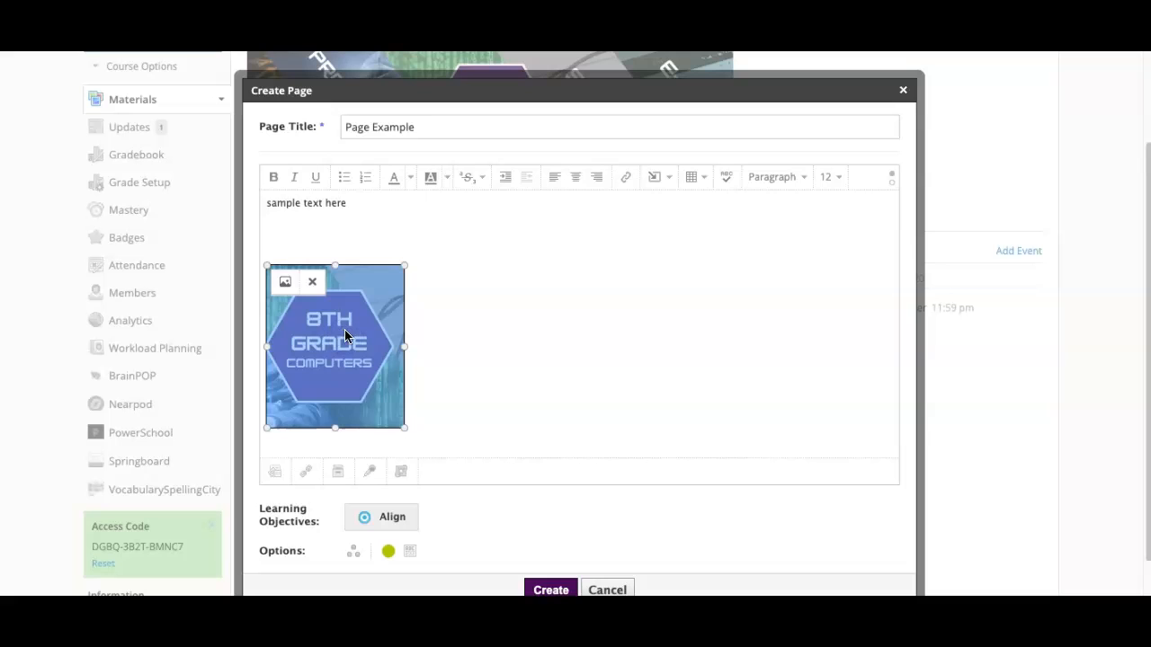
{"action": "left_click", "coordinate": [667, 179]}
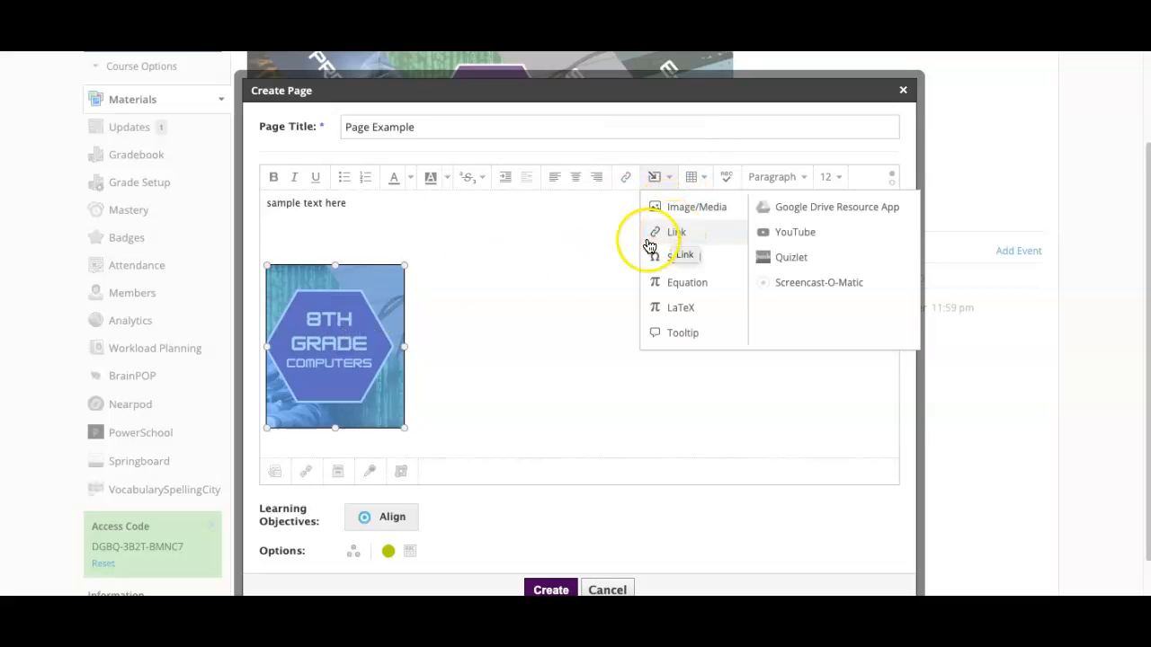
{"action": "left_click", "coordinate": [518, 267]}
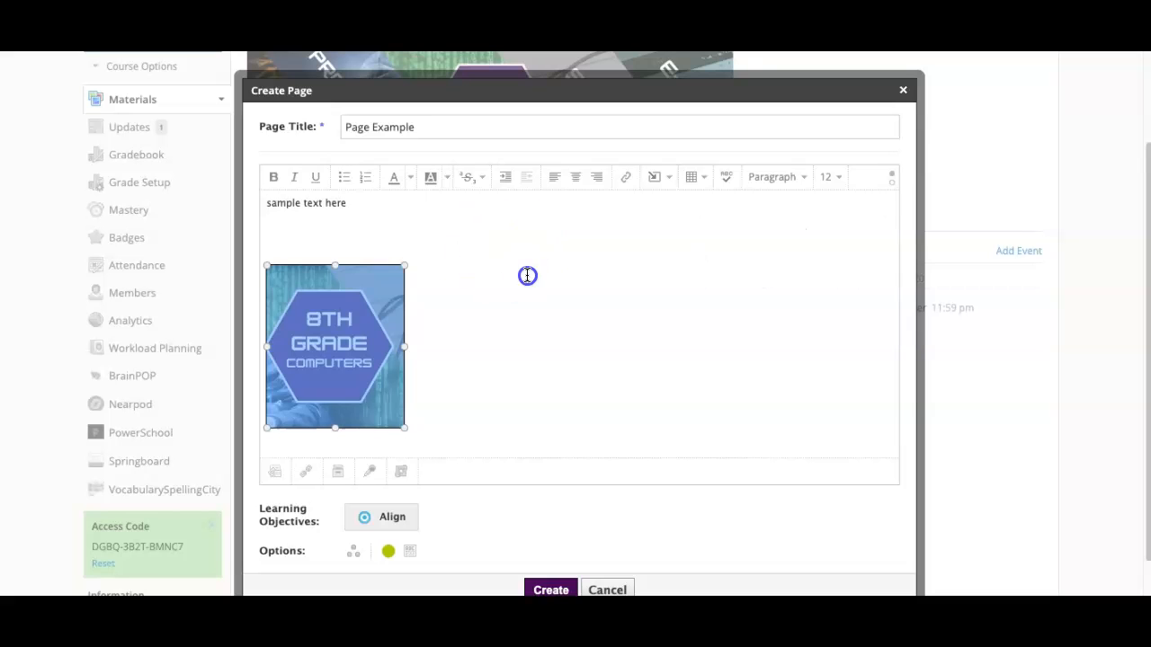
Create the page and move it into the Unit 1 folder, between Unit 1 Research Paper and Google Assignment Example
{"action": "scroll", "coordinate": [527, 269], "scroll_direction": "down", "scroll_amount": 3}
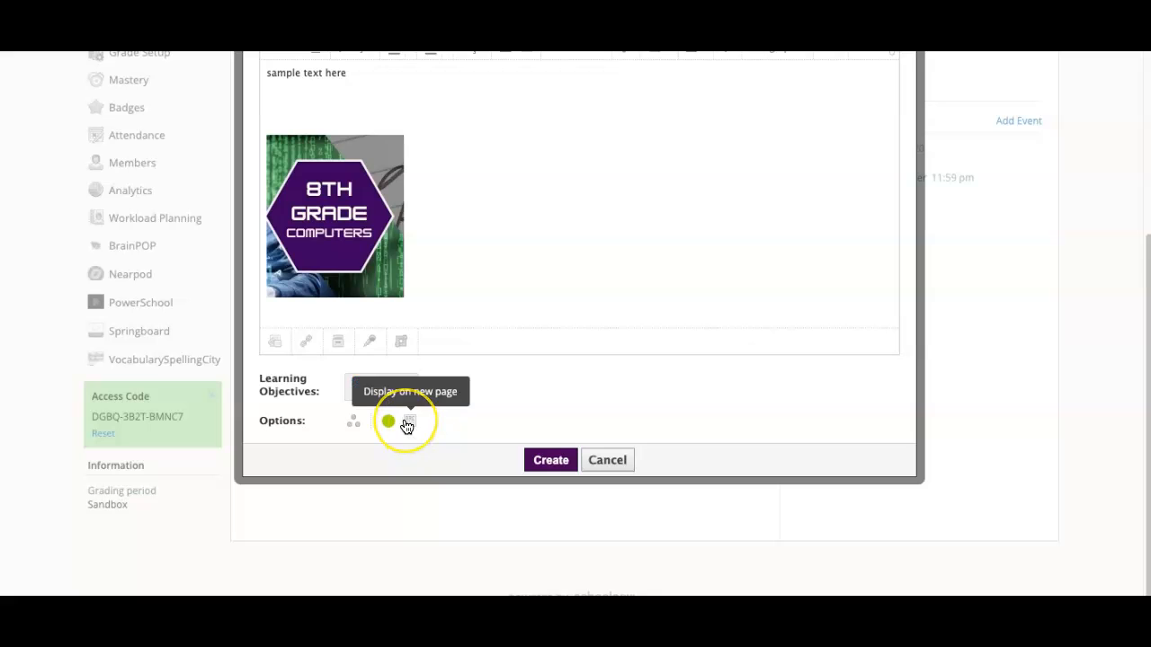
{"action": "left_click", "coordinate": [551, 461]}
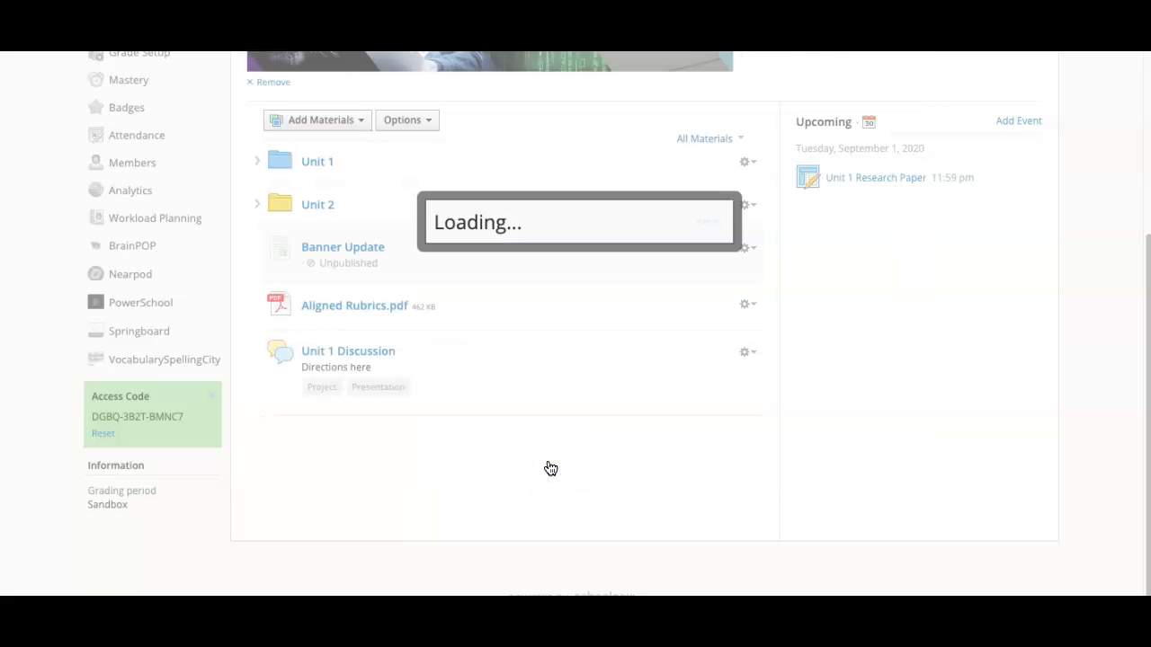
{"action": "scroll", "coordinate": [483, 370], "scroll_direction": "down", "scroll_amount": 3}
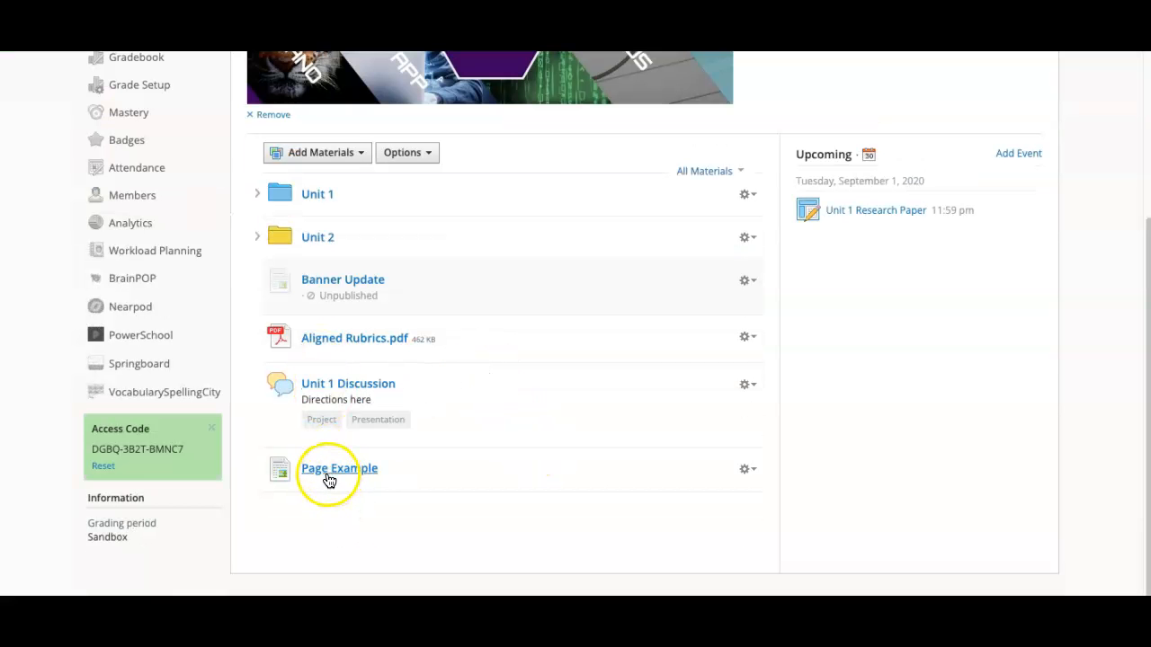
{"action": "left_click_drag", "start_coordinate": [327, 476], "coordinate": [342, 435]}
{"action": "left_click_drag", "start_coordinate": [338, 307], "coordinate": [367, 265]}
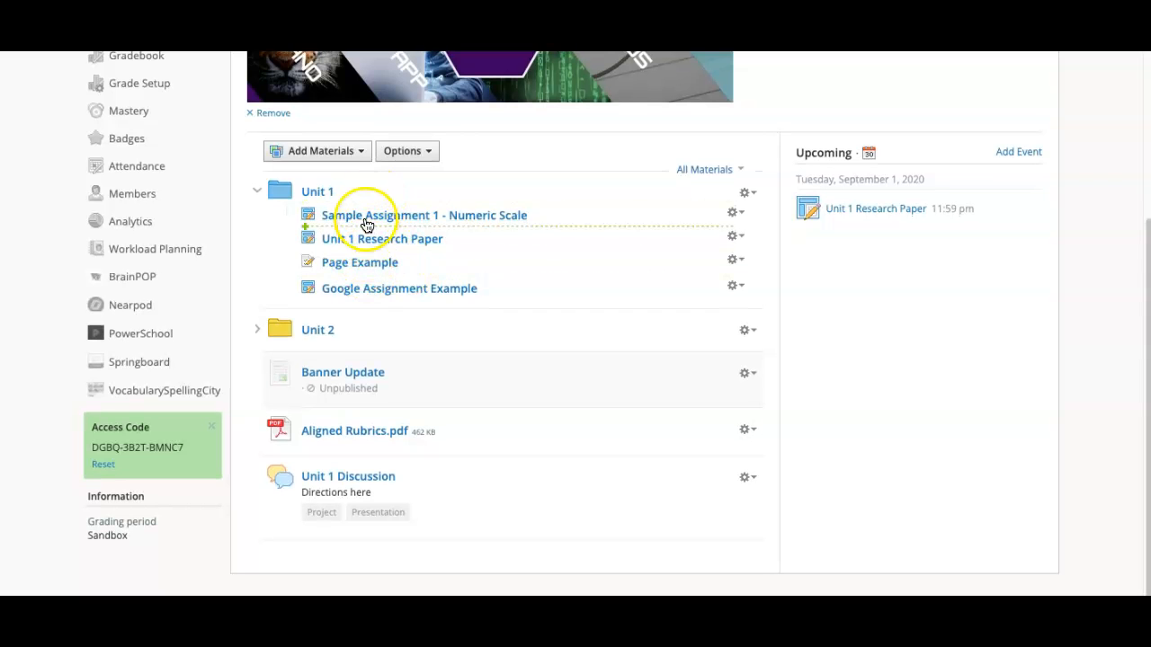
Preview the course as the listed student member
{"action": "scroll", "coordinate": [426, 285], "scroll_direction": "up", "scroll_amount": 3}
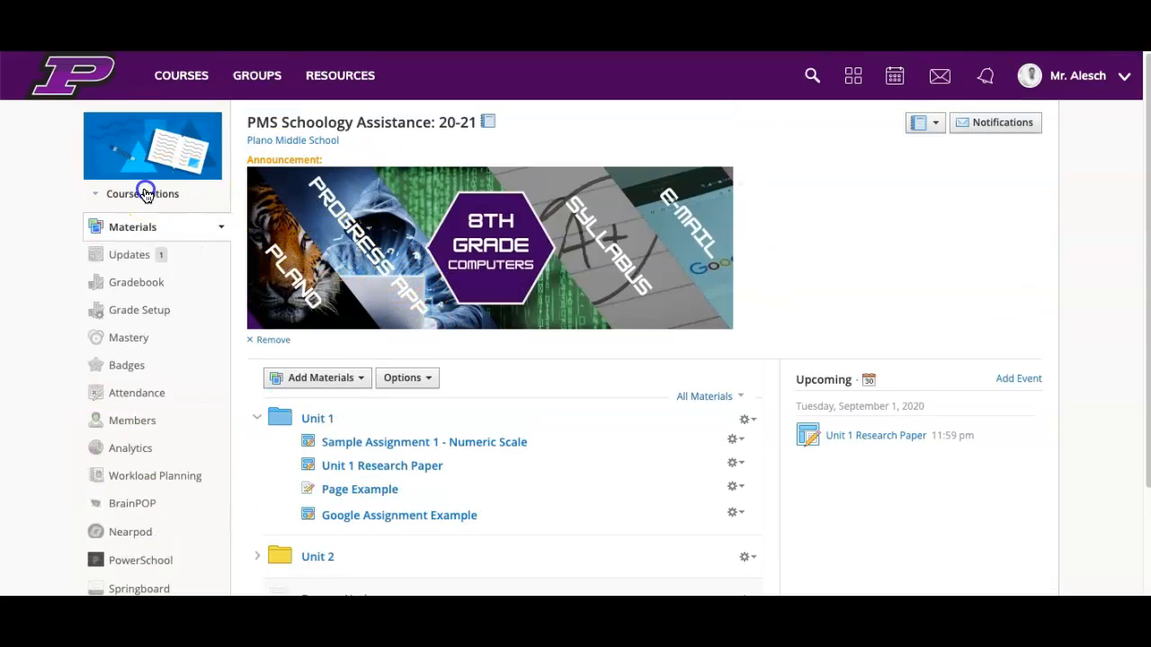
{"action": "left_click", "coordinate": [144, 193]}
{"action": "left_click", "coordinate": [143, 222]}
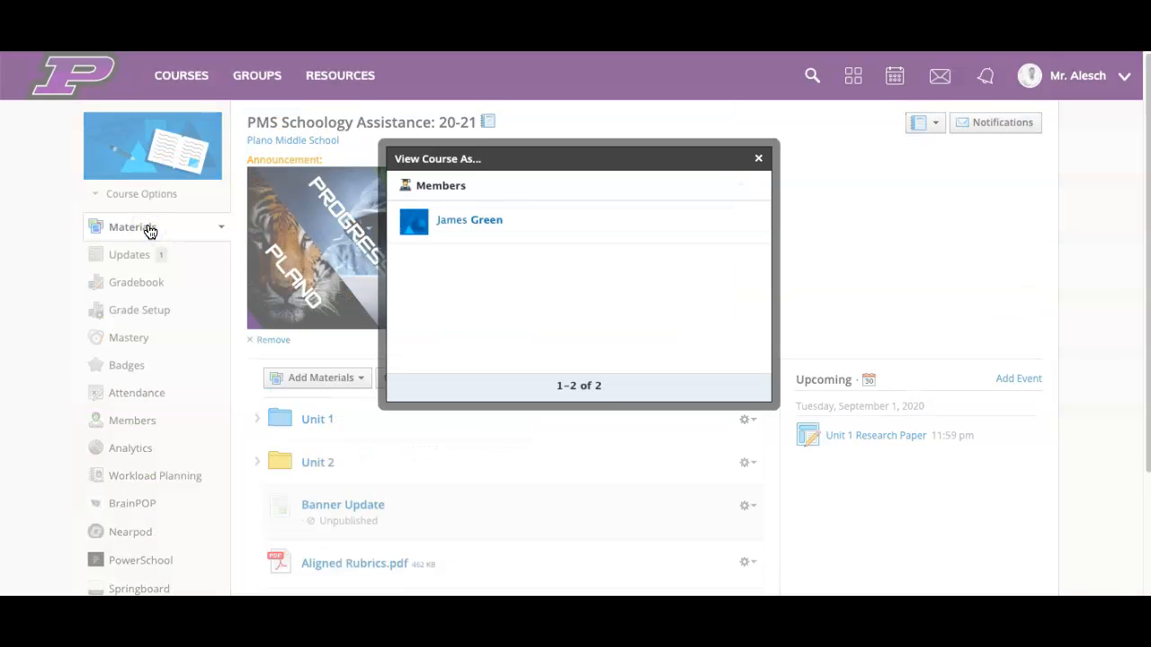
{"action": "left_click", "coordinate": [481, 221]}
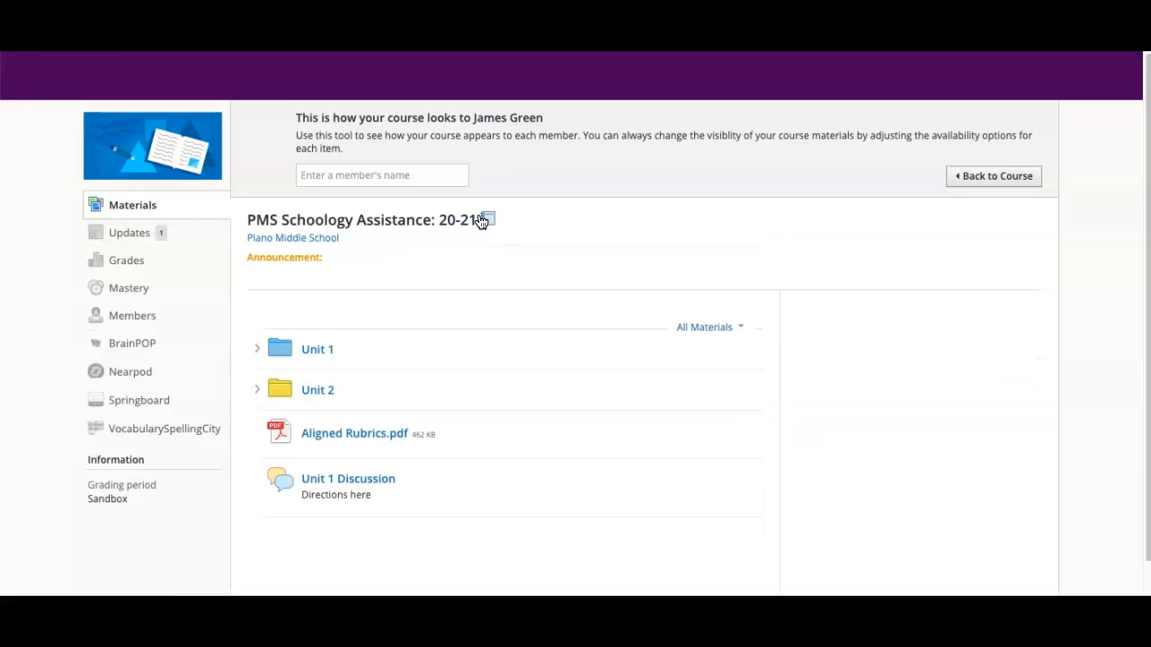
Open Page Example from the Unit 1 folder in the student preview
{"action": "scroll", "coordinate": [487, 233], "scroll_direction": "down", "scroll_amount": 1}
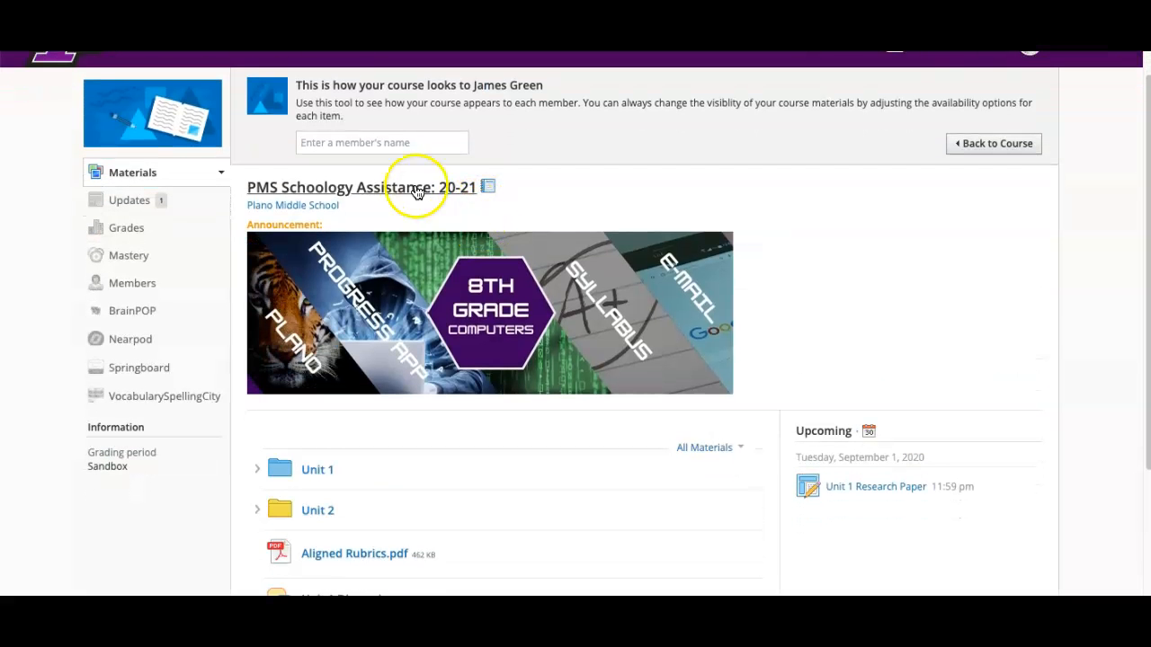
{"action": "scroll", "coordinate": [278, 220], "scroll_direction": "down", "scroll_amount": 3}
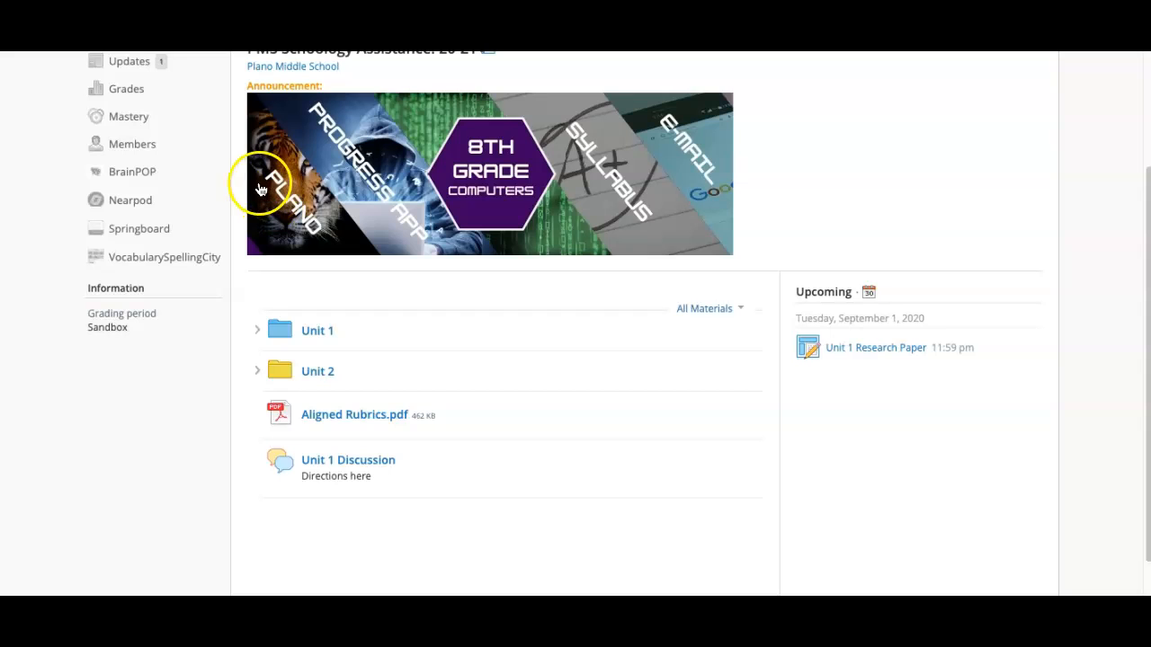
{"action": "scroll", "coordinate": [570, 210], "scroll_direction": "down", "scroll_amount": 2}
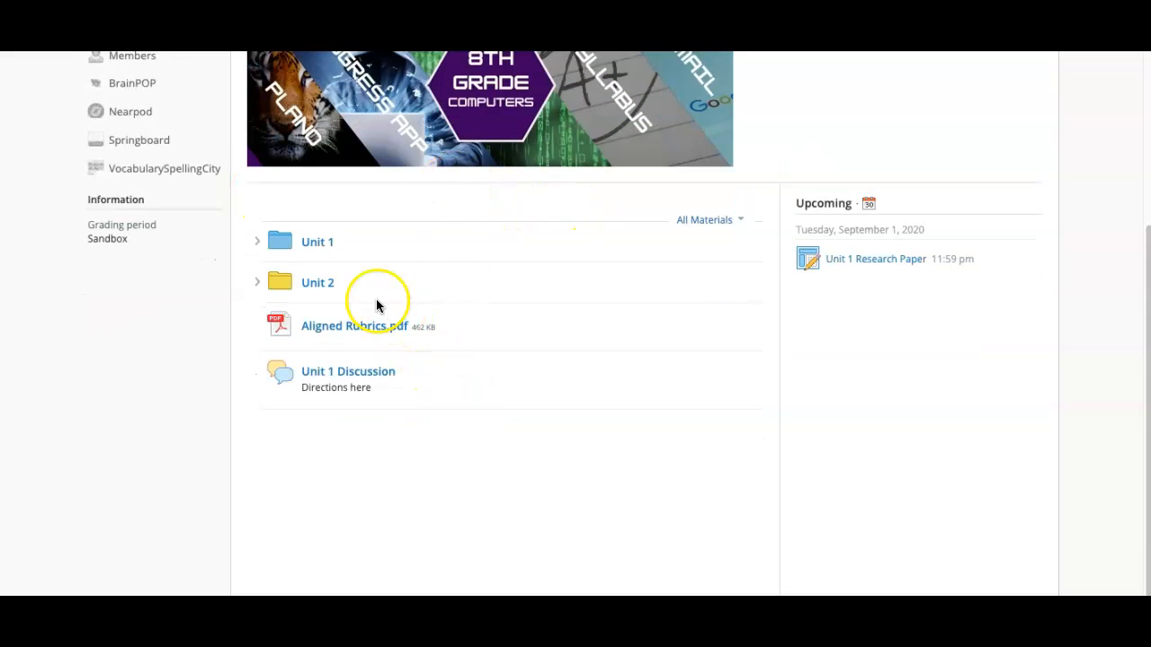
{"action": "left_click", "coordinate": [319, 243]}
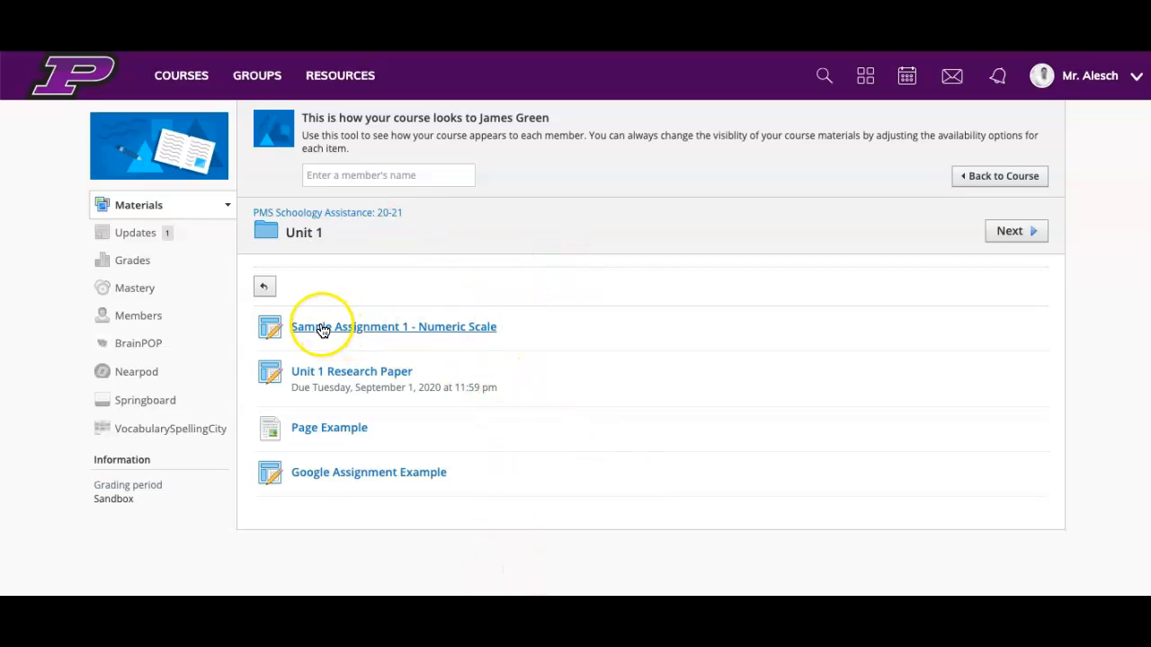
{"action": "left_click", "coordinate": [328, 432]}
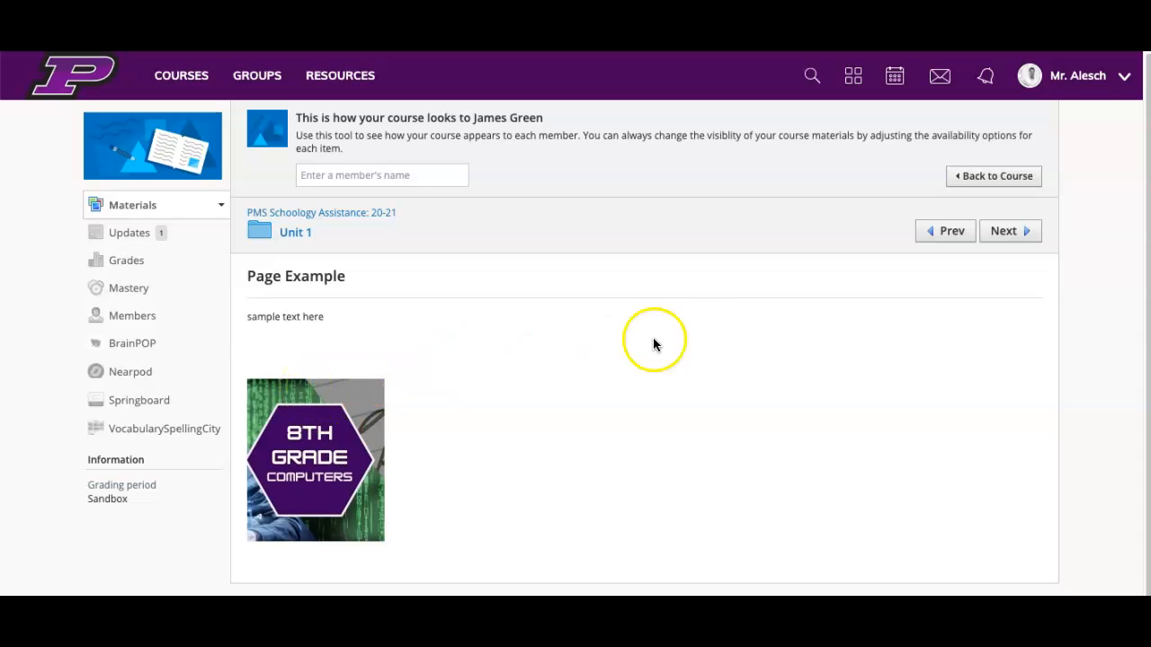
Leave the student preview and expand the Unit 1 folder in the course materials
{"action": "left_click", "coordinate": [944, 231]}
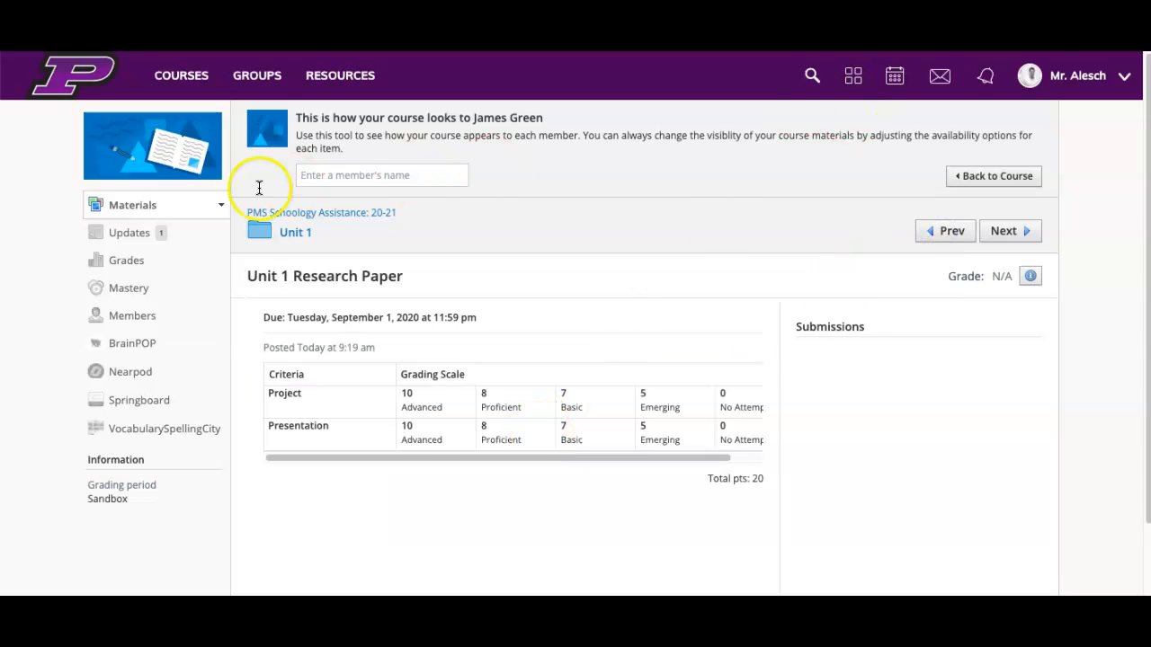
{"action": "left_click", "coordinate": [969, 177]}
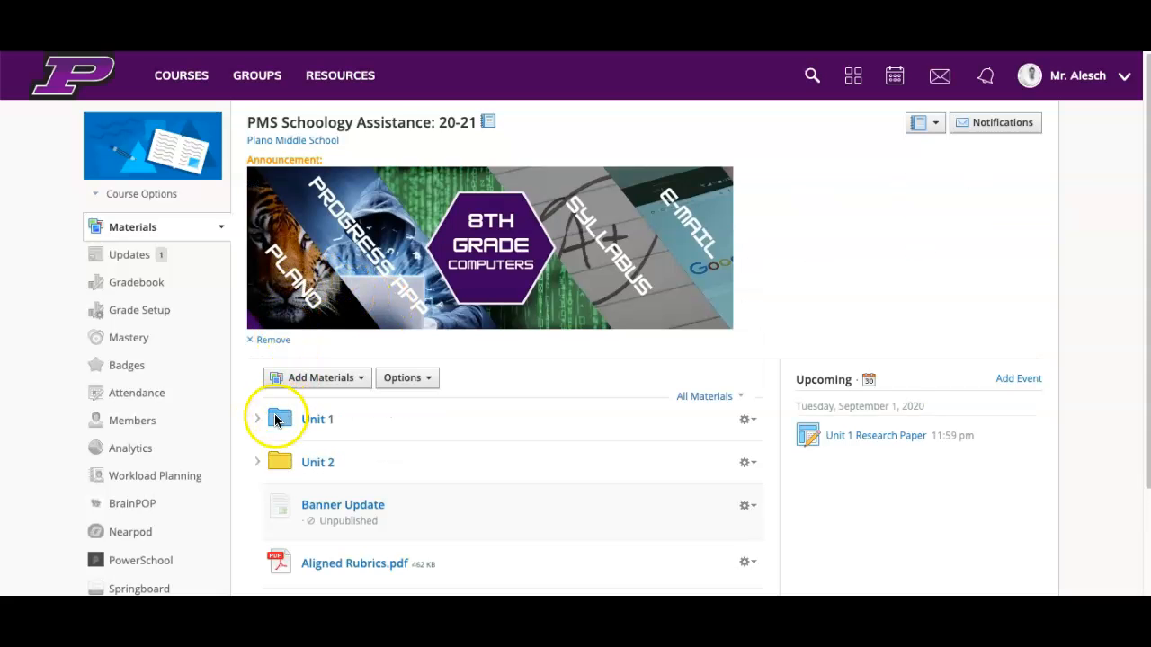
{"action": "left_click", "coordinate": [257, 423]}
{"action": "scroll", "coordinate": [396, 416], "scroll_direction": "down", "scroll_amount": 1}
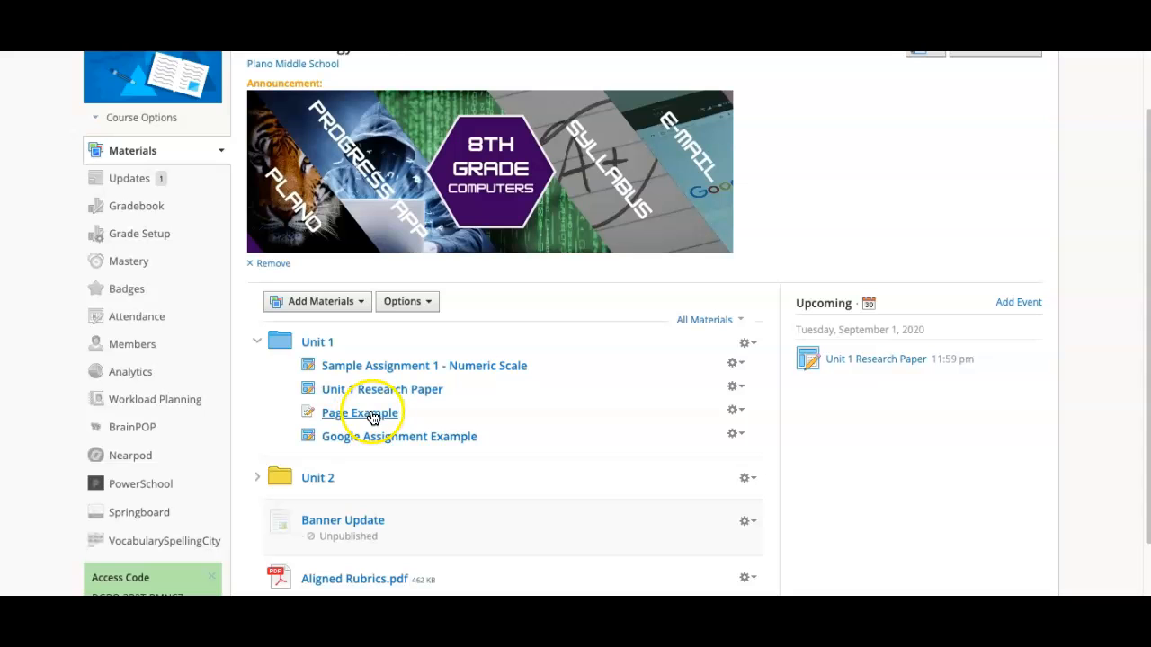
{"action": "left_click", "coordinate": [419, 303]}
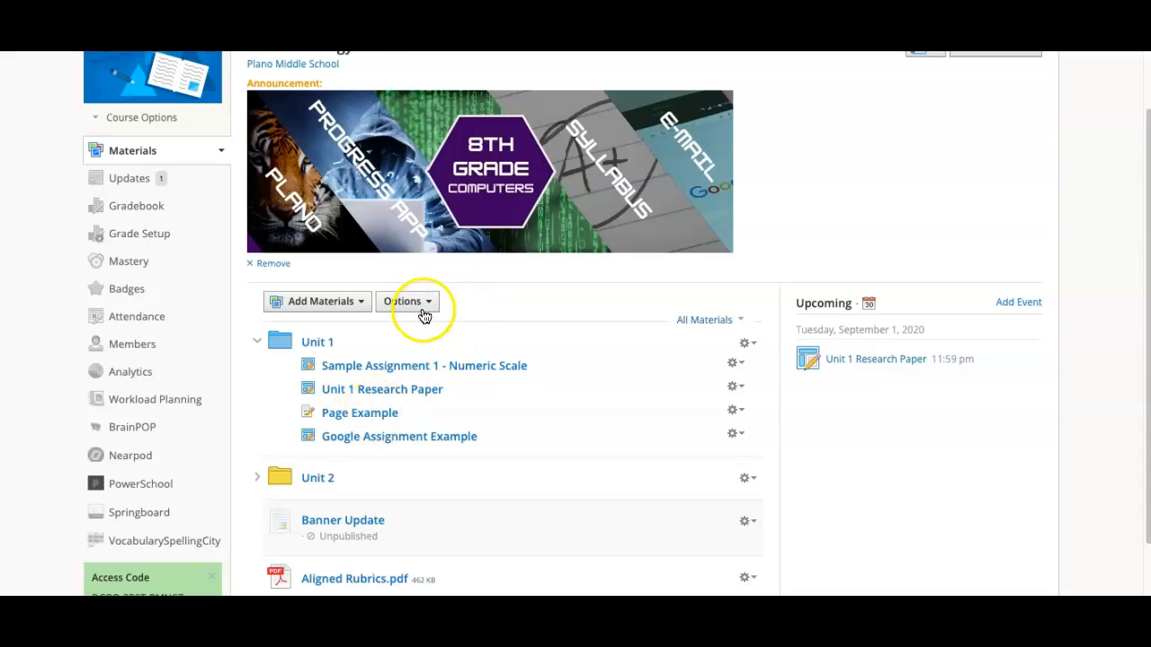
{"action": "left_click", "coordinate": [430, 331]}
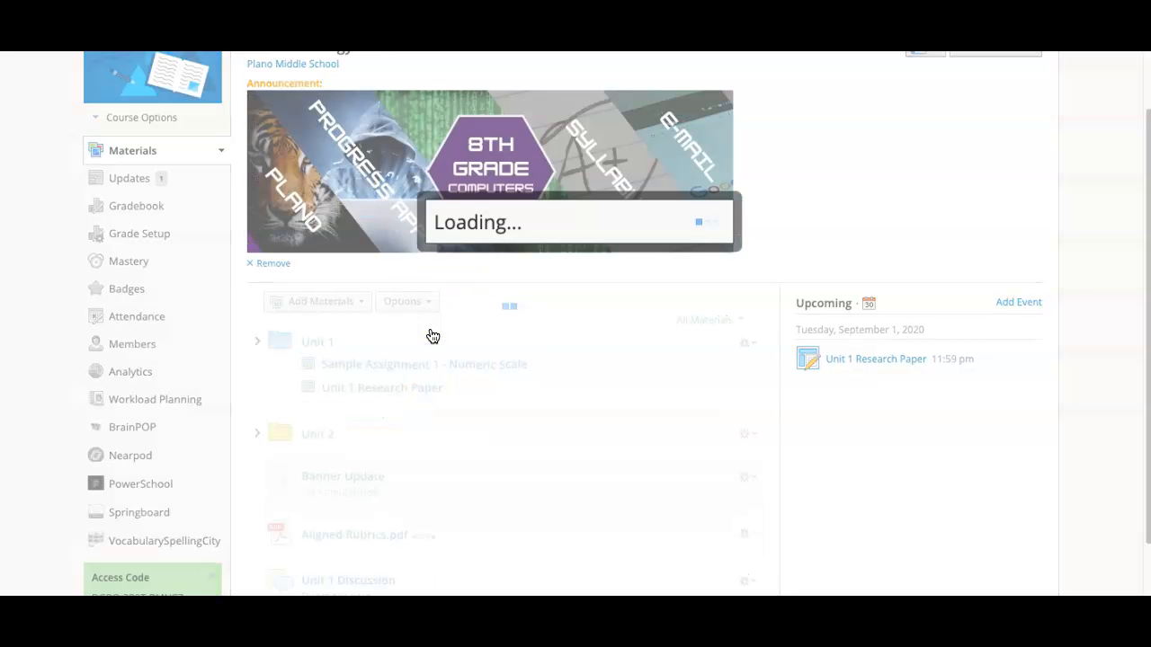
{"action": "left_click", "coordinate": [372, 250]}
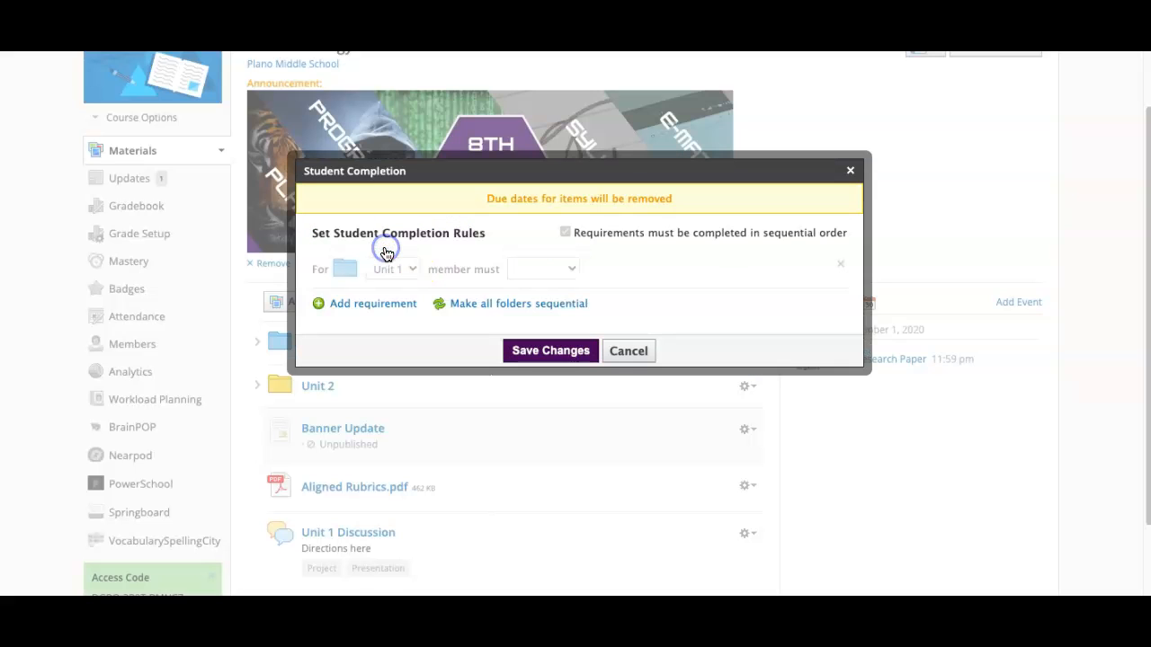
{"action": "left_click", "coordinate": [438, 259]}
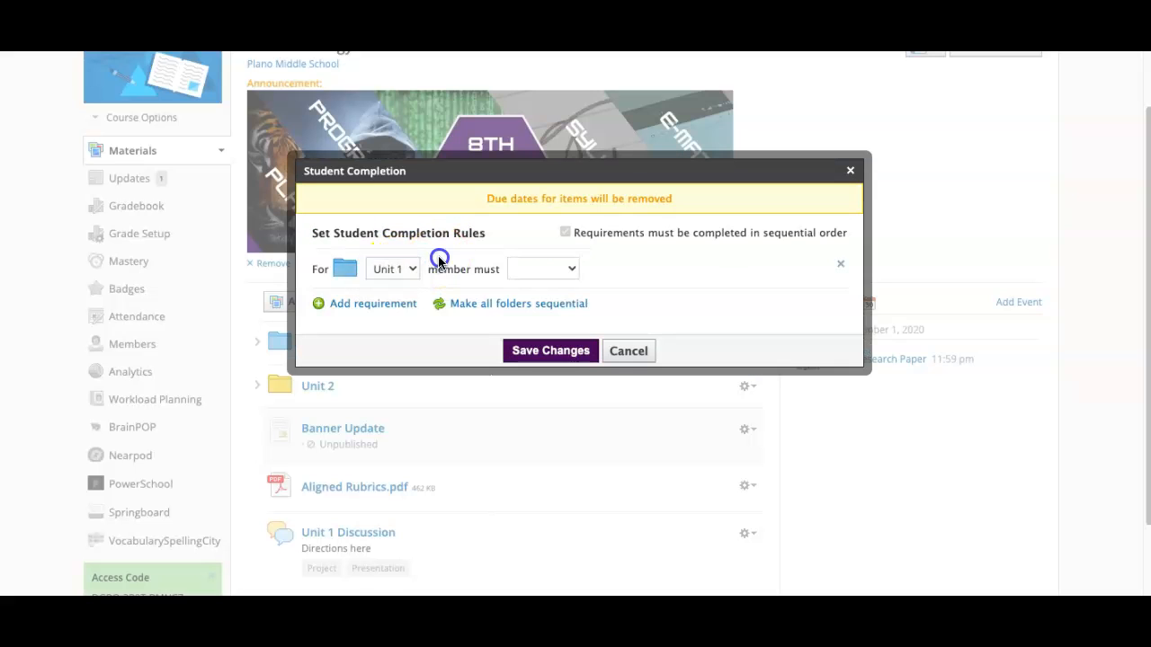
{"action": "left_click", "coordinate": [618, 354]}
Open the Unit 1 folder and review the "View the item" completion rule for Page Example without saving it
{"action": "left_click", "coordinate": [322, 347]}
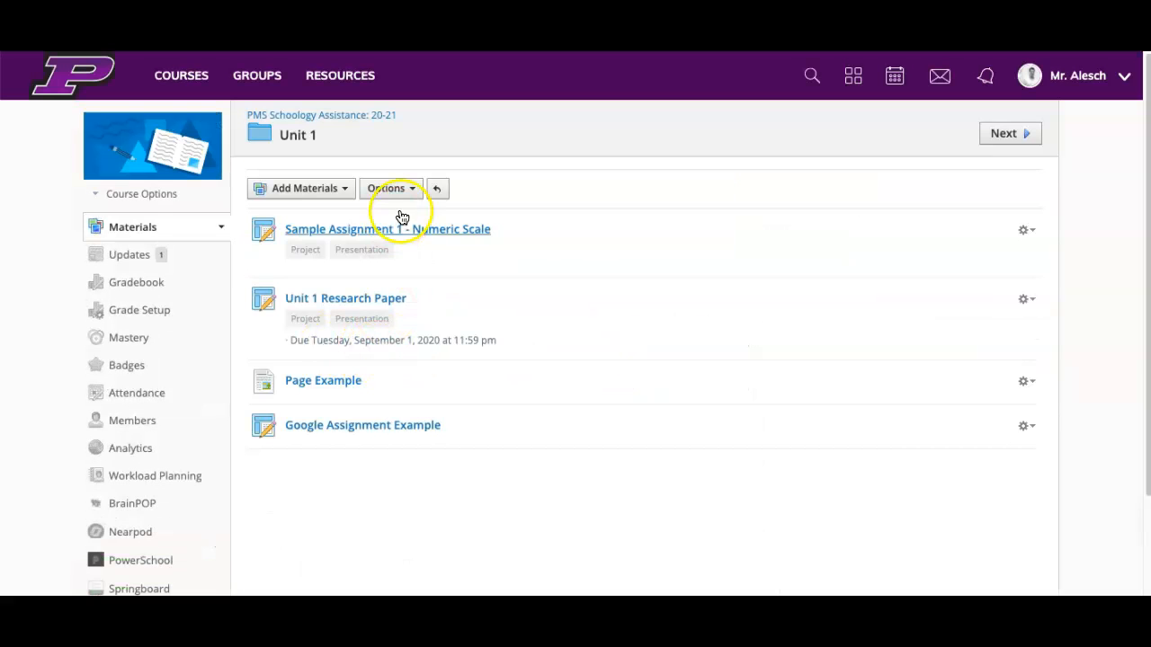
{"action": "left_click", "coordinate": [407, 187]}
{"action": "left_click", "coordinate": [419, 238]}
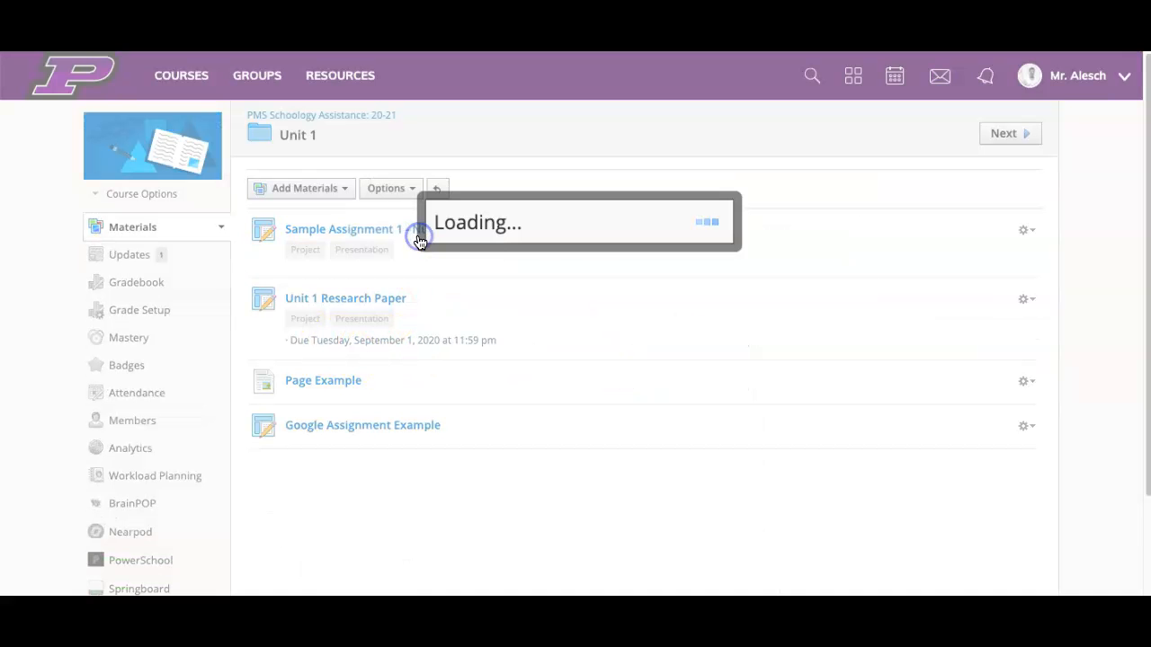
{"action": "left_click", "coordinate": [393, 256]}
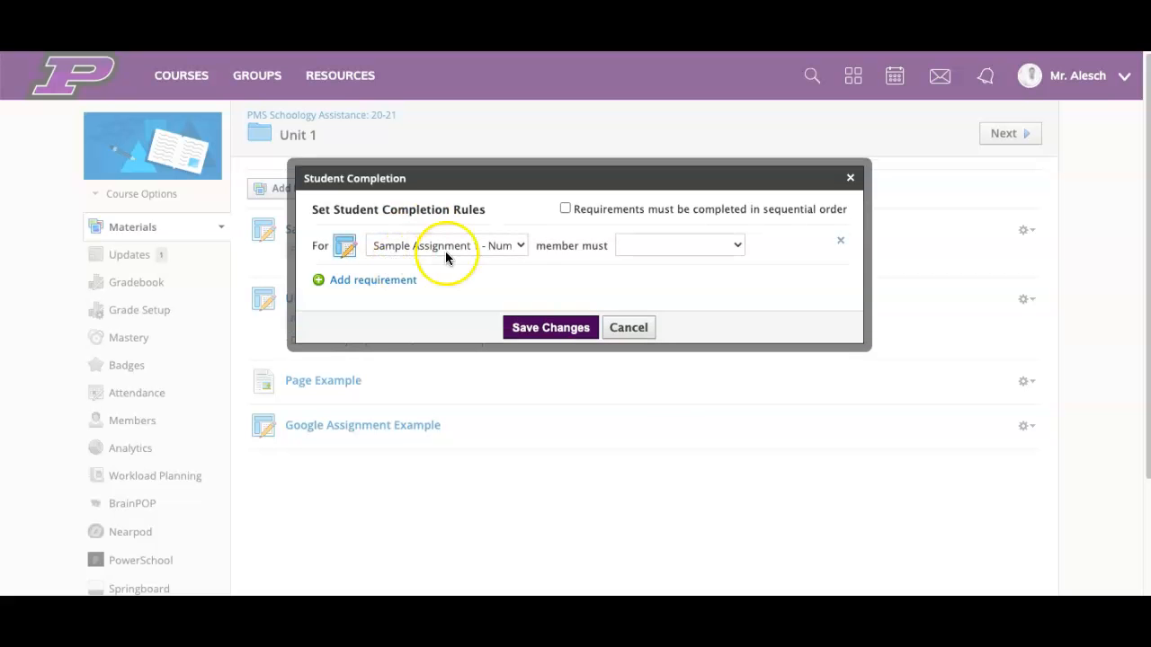
{"action": "left_click", "coordinate": [520, 250]}
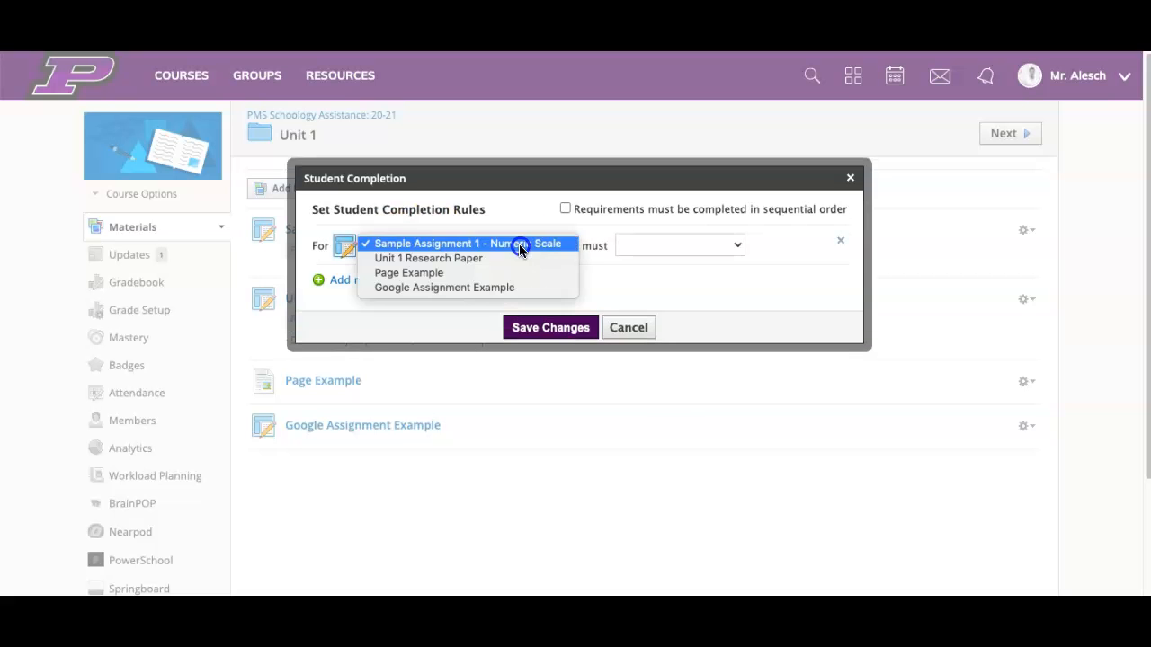
{"action": "left_click", "coordinate": [447, 273]}
{"action": "left_click", "coordinate": [646, 250]}
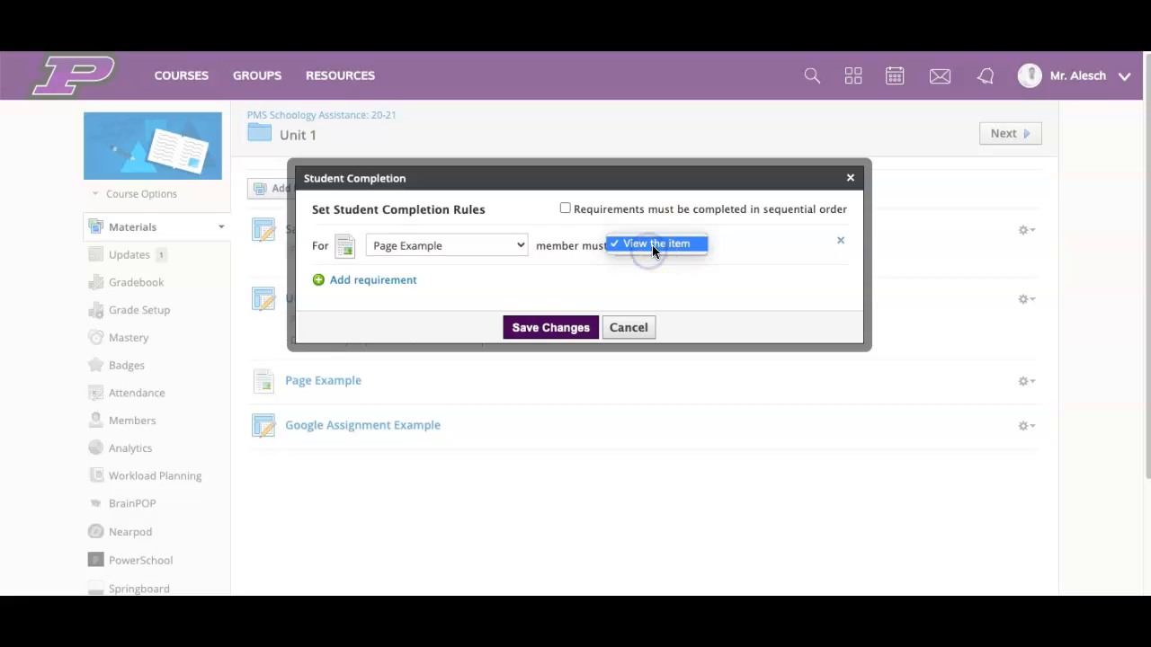
{"action": "left_click", "coordinate": [662, 243]}
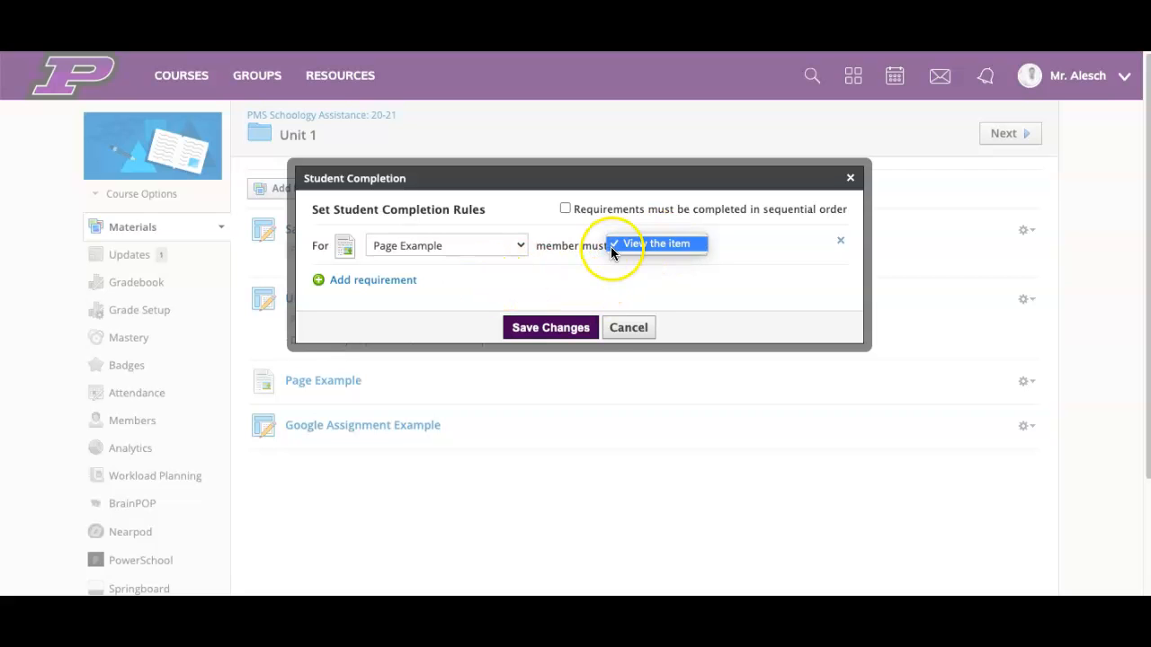
{"action": "left_click", "coordinate": [627, 328]}
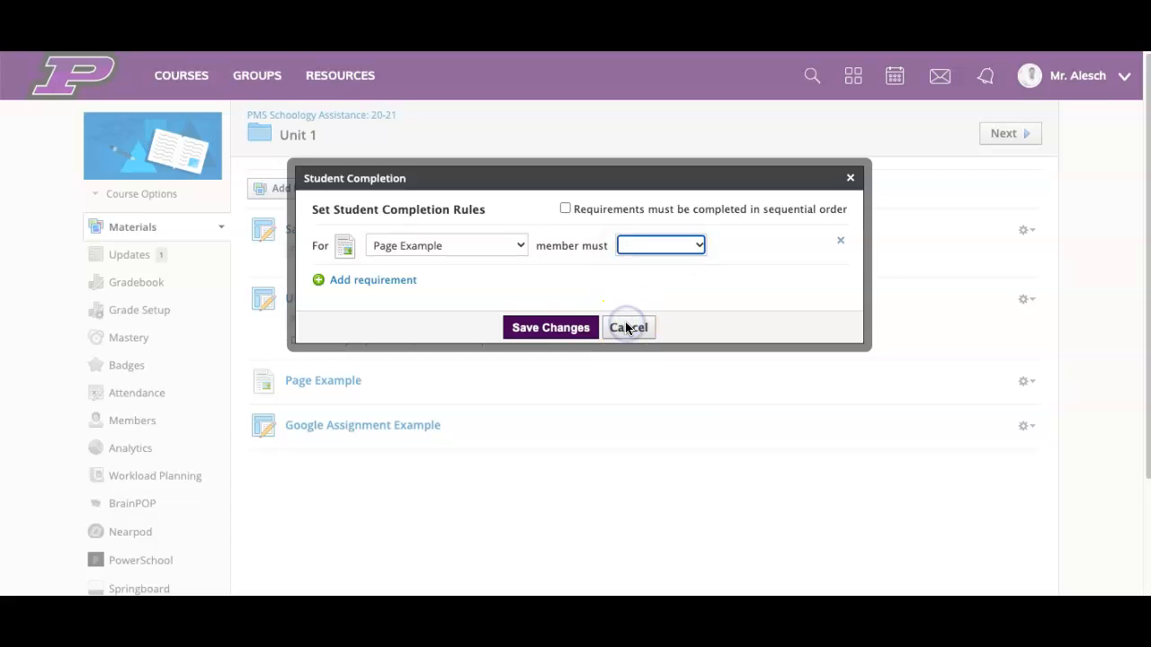
{"action": "left_click", "coordinate": [627, 327]}
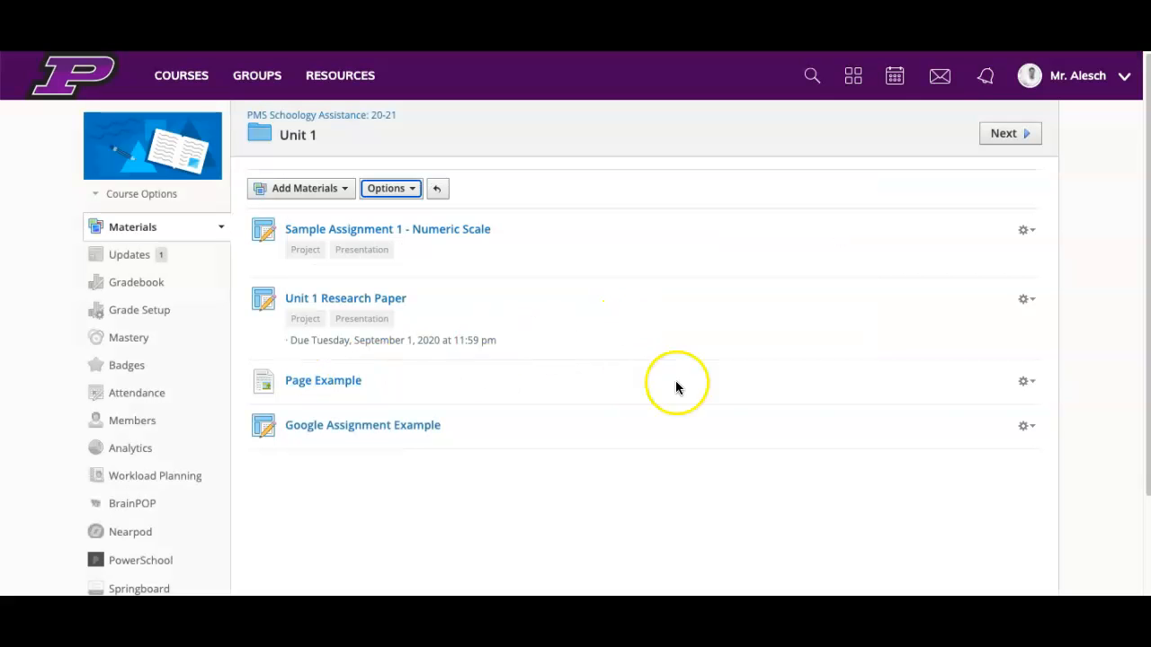
Set Page Example to display inline, save the change, and review the page within the Unit 1 folder
{"action": "left_click", "coordinate": [1028, 383]}
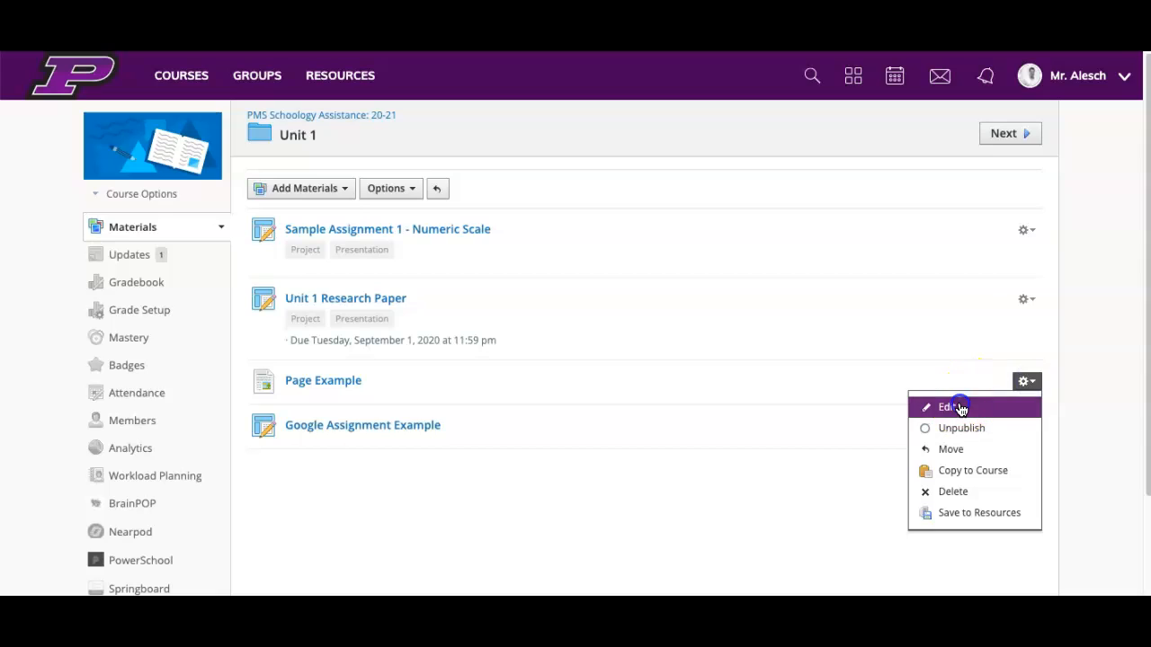
{"action": "left_click", "coordinate": [960, 407]}
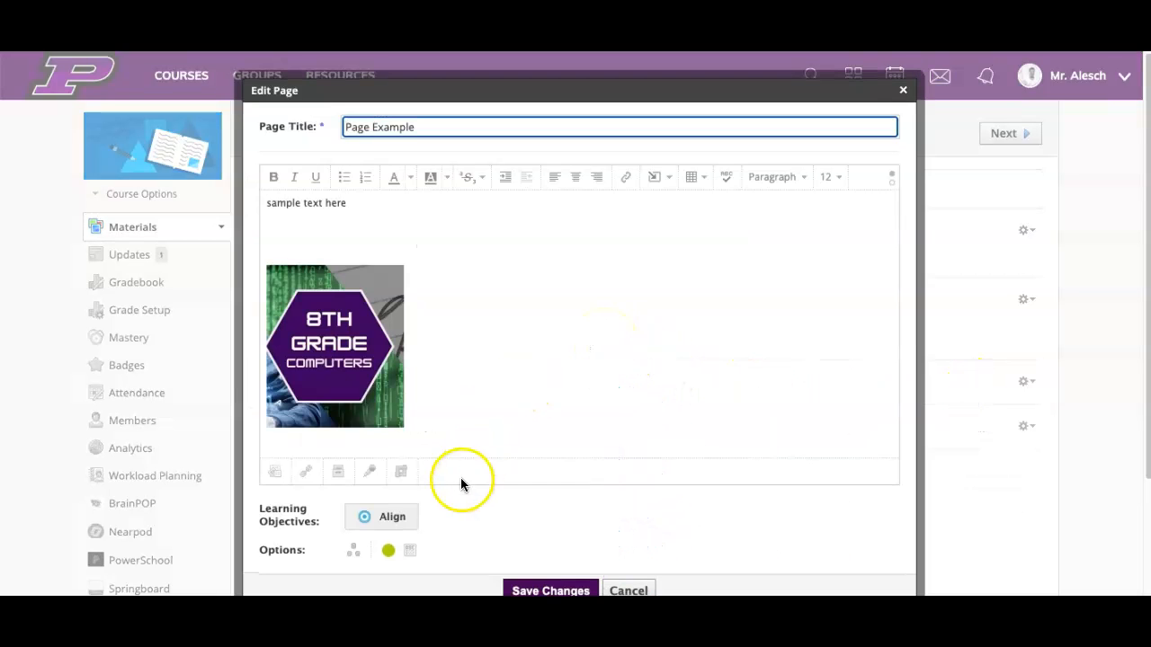
{"action": "left_click", "coordinate": [410, 551]}
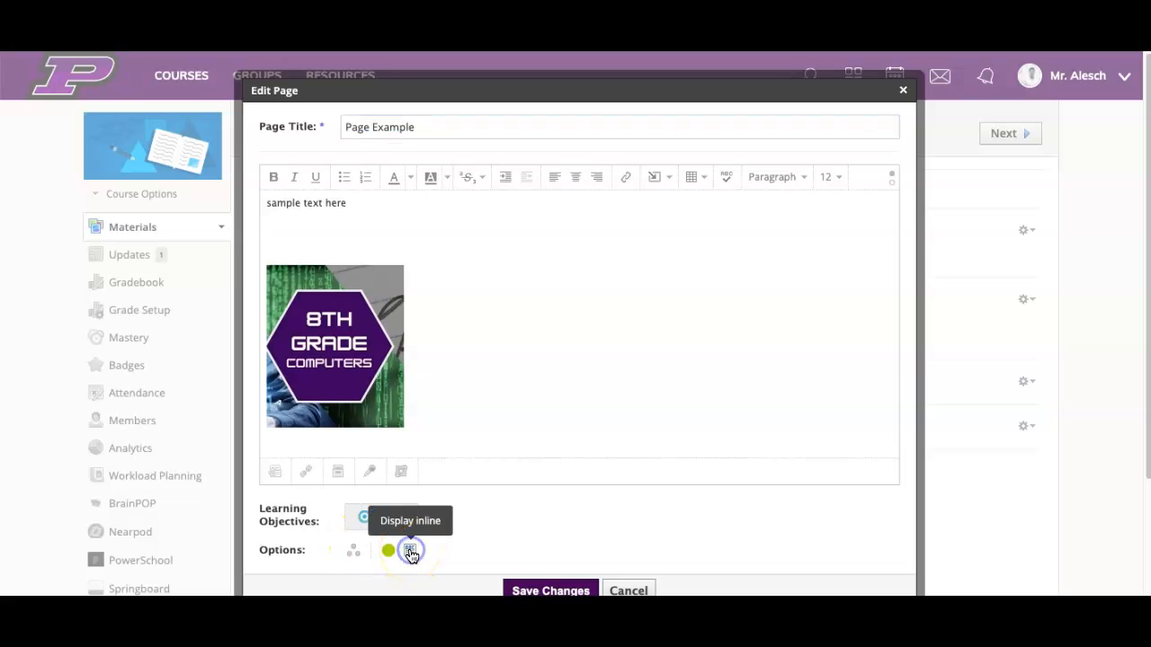
{"action": "left_click", "coordinate": [544, 591]}
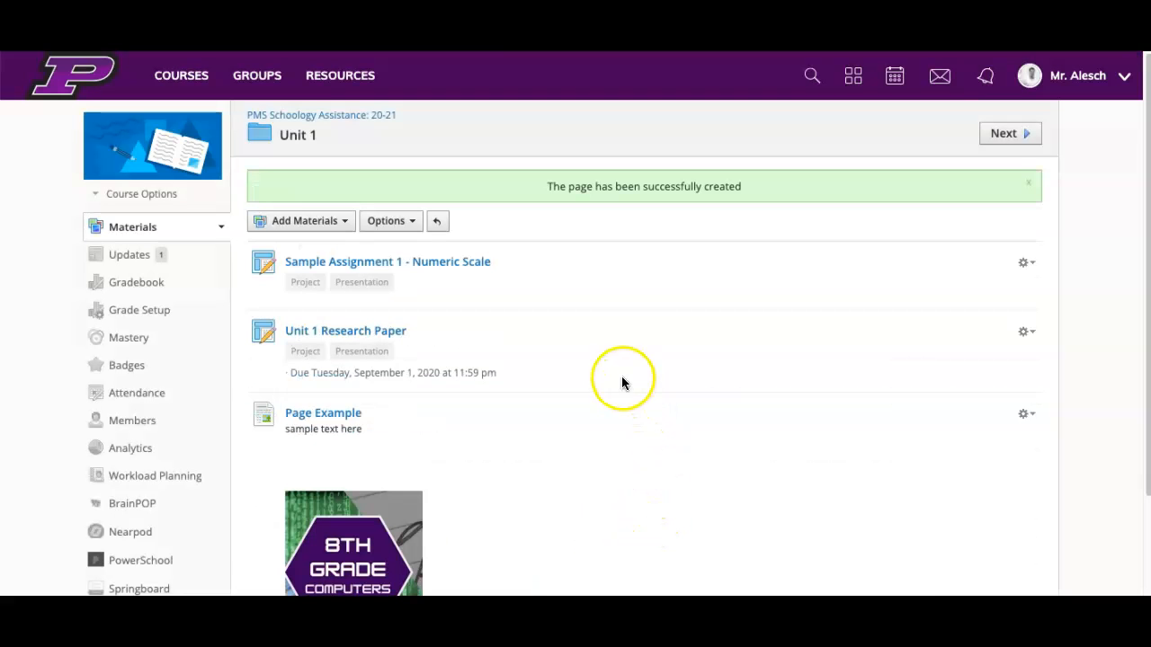
{"action": "scroll", "coordinate": [406, 342], "scroll_direction": "down", "scroll_amount": 2}
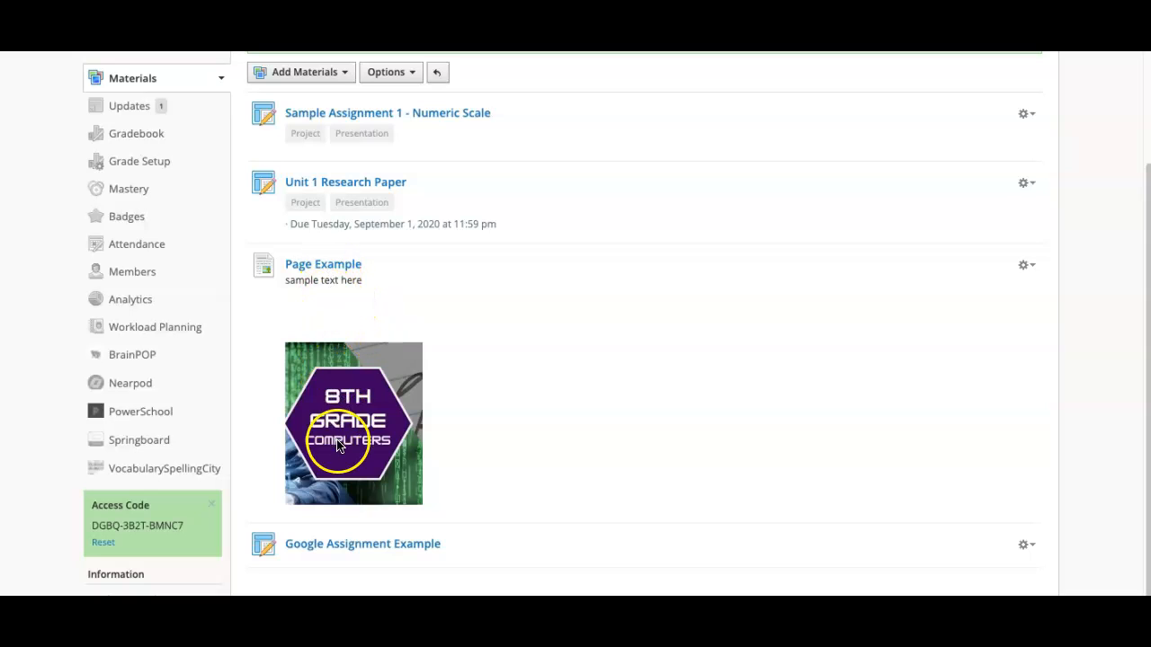
{"action": "left_click_drag", "start_coordinate": [367, 457], "coordinate": [266, 550]}
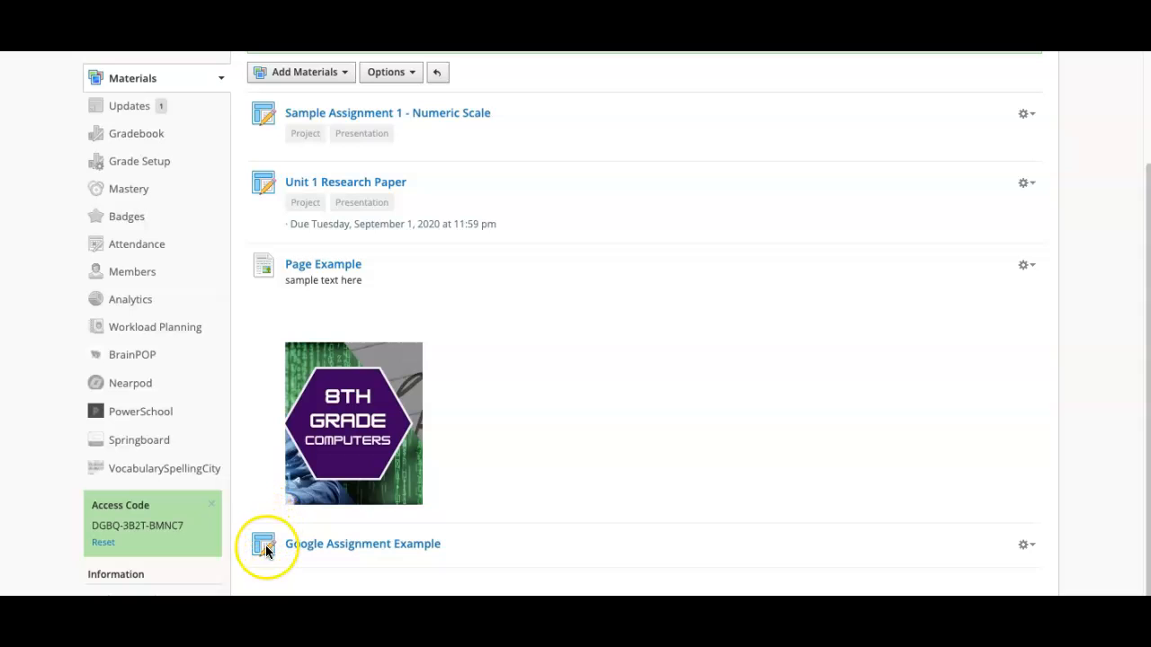
{"action": "scroll", "coordinate": [347, 278], "scroll_direction": "down", "scroll_amount": 1}
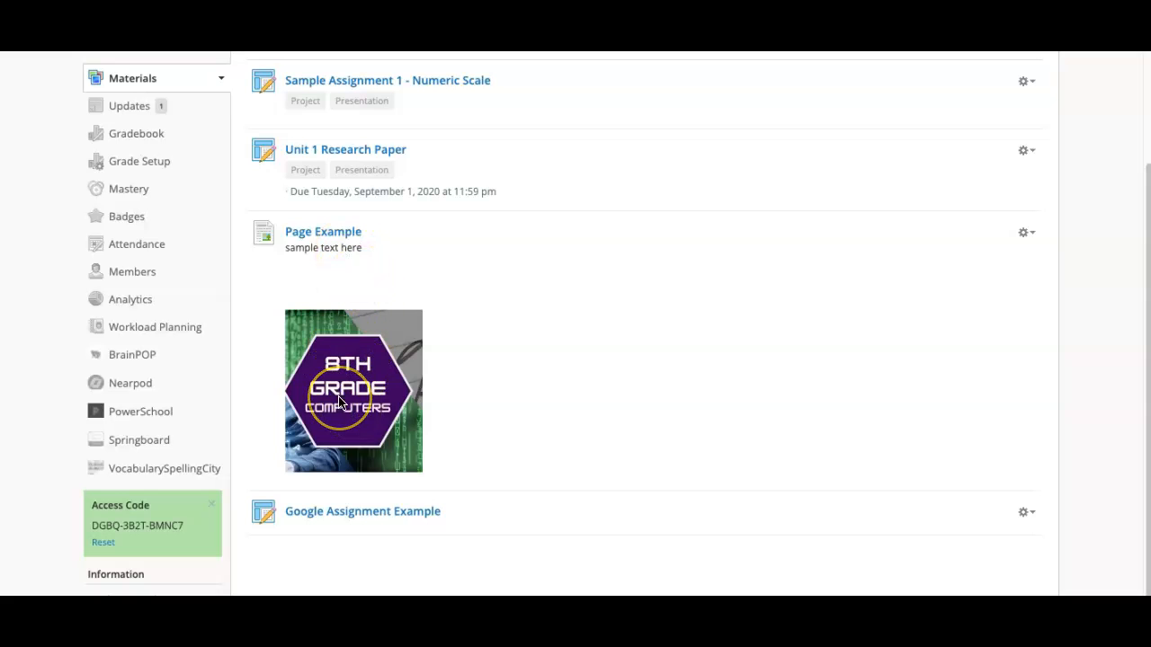
Preview the course again as the listed student member
{"action": "scroll", "coordinate": [340, 402], "scroll_direction": "up", "scroll_amount": 2}
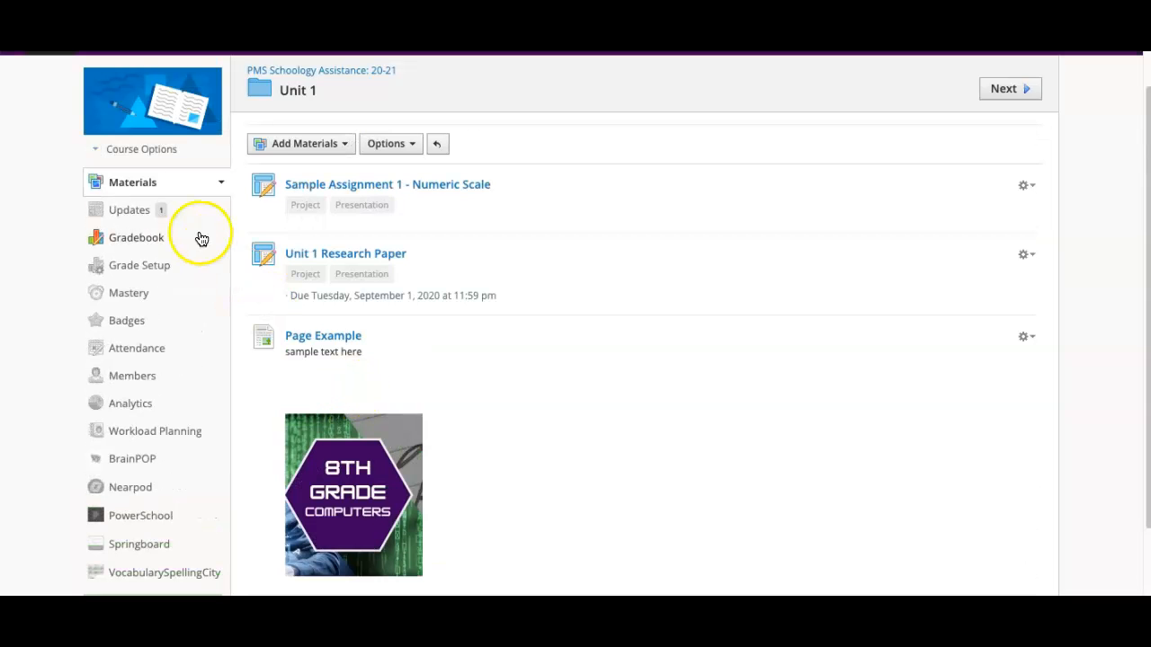
{"action": "left_click", "coordinate": [148, 153]}
{"action": "left_click", "coordinate": [146, 179]}
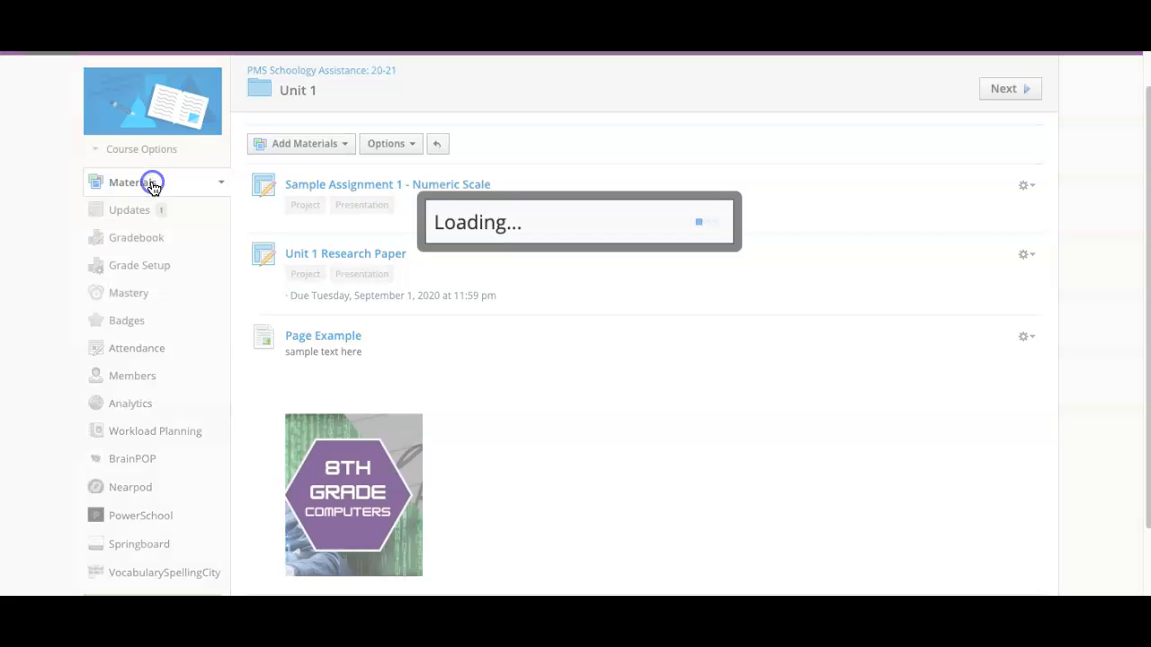
{"action": "left_click", "coordinate": [469, 222]}
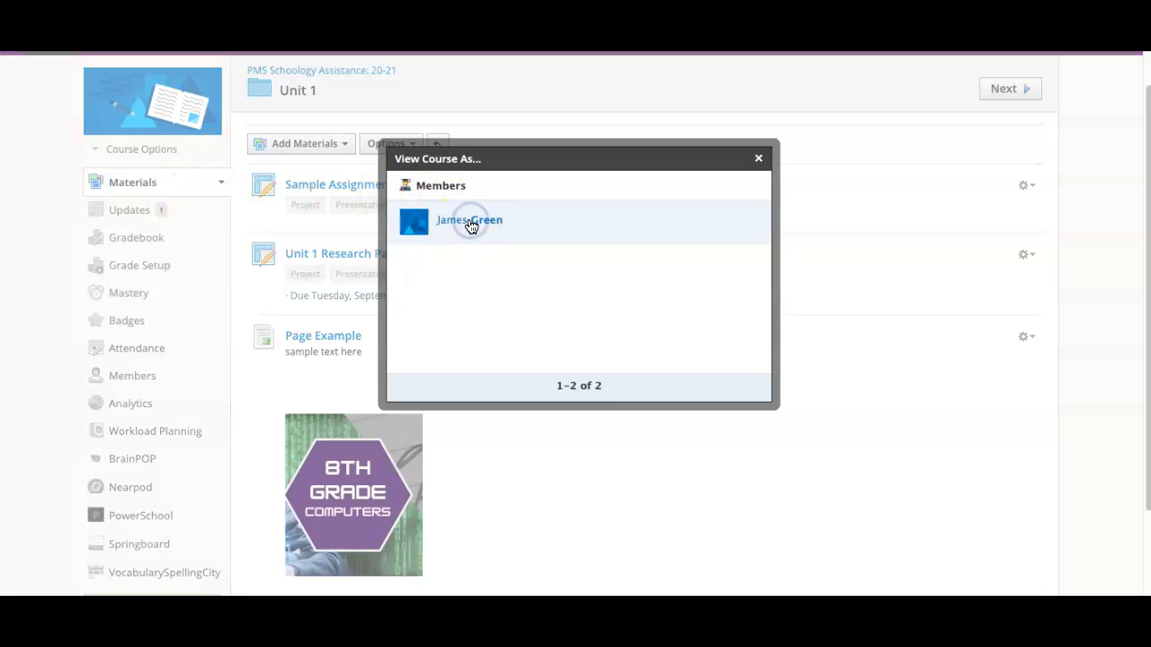
Open the Unit 1 folder in the student preview and examine how Page Example displays inline among the assignments
{"action": "scroll", "coordinate": [288, 321], "scroll_direction": "down", "scroll_amount": 3}
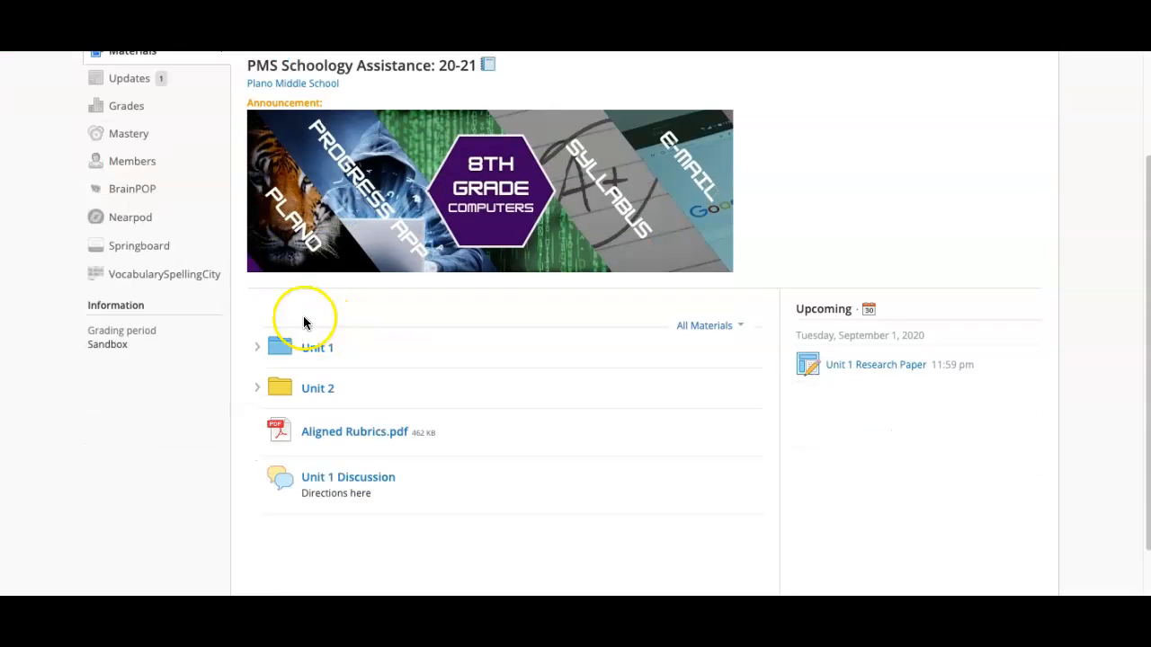
{"action": "left_click", "coordinate": [258, 349]}
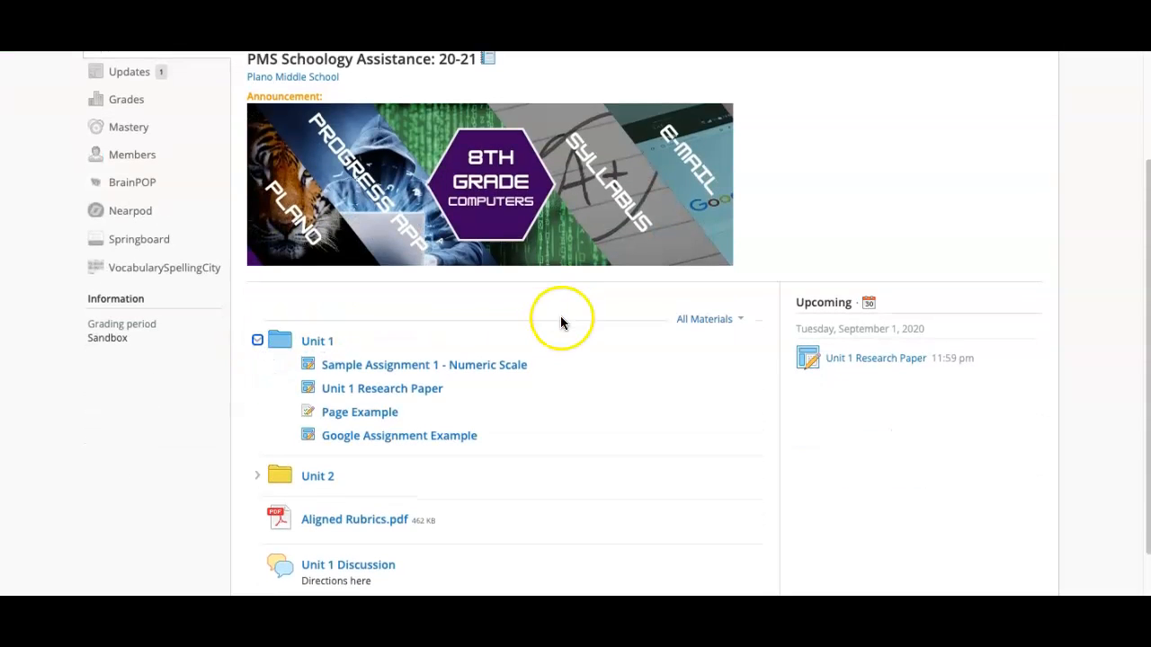
{"action": "left_click", "coordinate": [317, 342]}
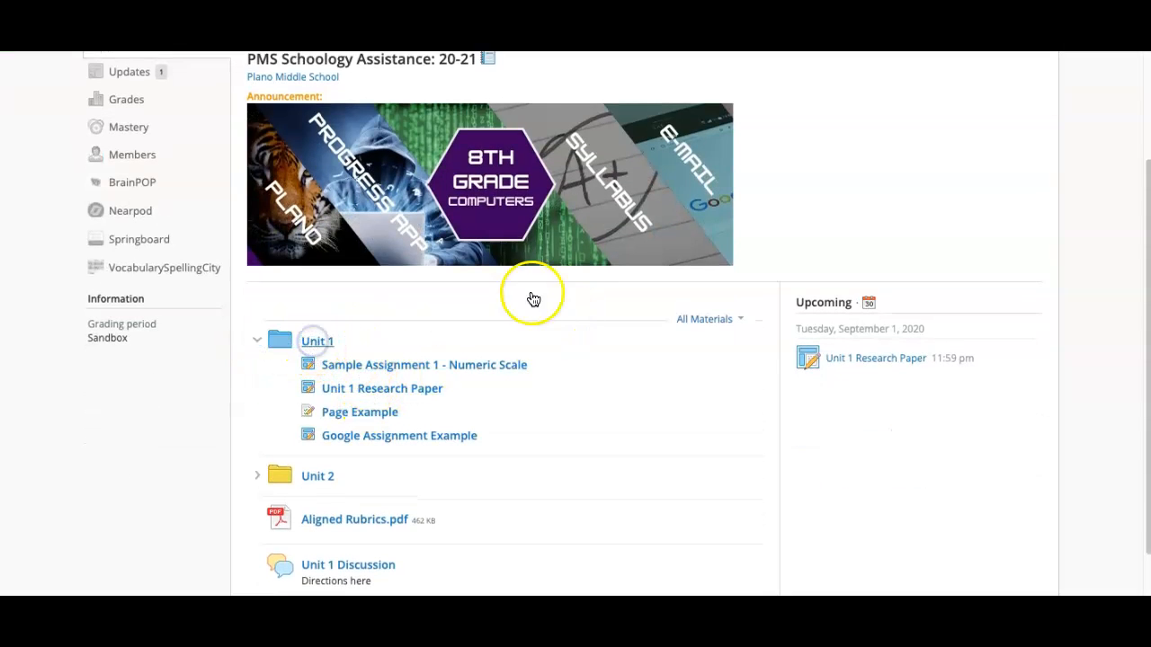
{"action": "scroll", "coordinate": [612, 283], "scroll_direction": "down", "scroll_amount": 1}
{"action": "scroll", "coordinate": [613, 283], "scroll_direction": "down", "scroll_amount": 2}
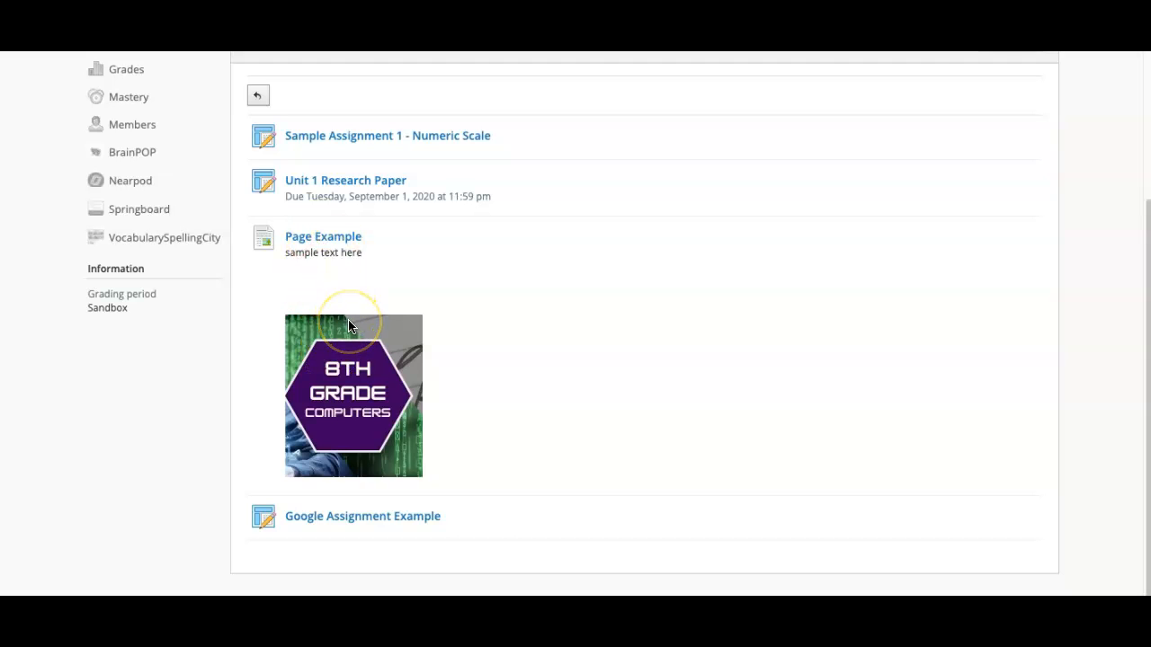
{"action": "scroll", "coordinate": [482, 350], "scroll_direction": "up", "scroll_amount": 1}
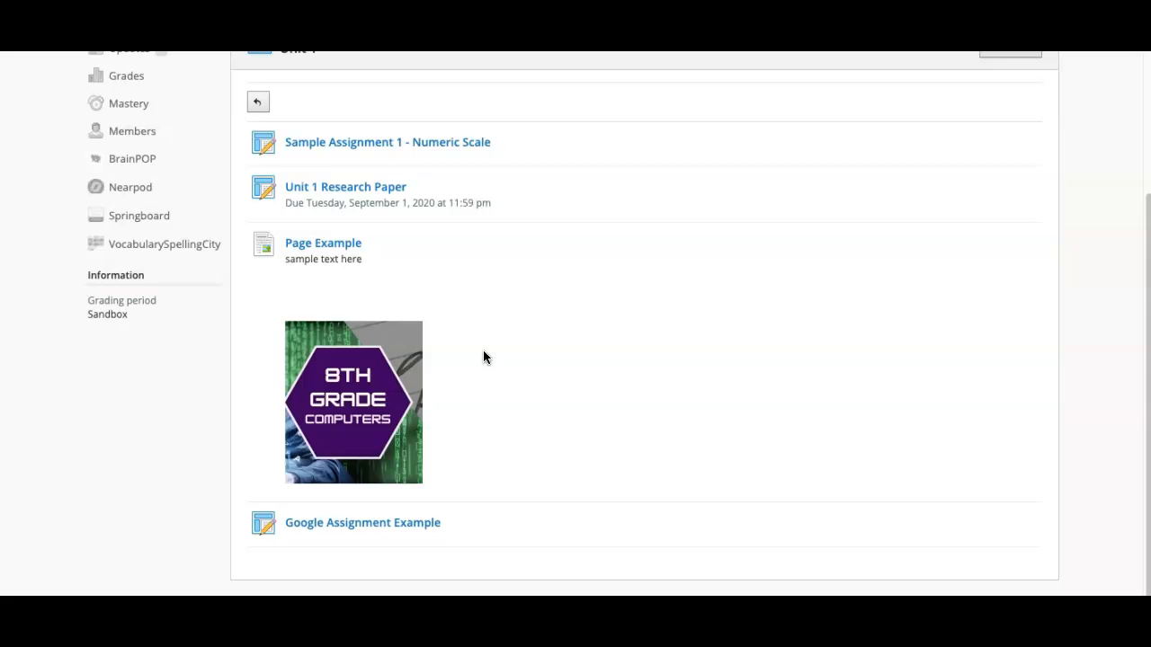
{"action": "scroll", "coordinate": [483, 350], "scroll_direction": "up", "scroll_amount": 3}
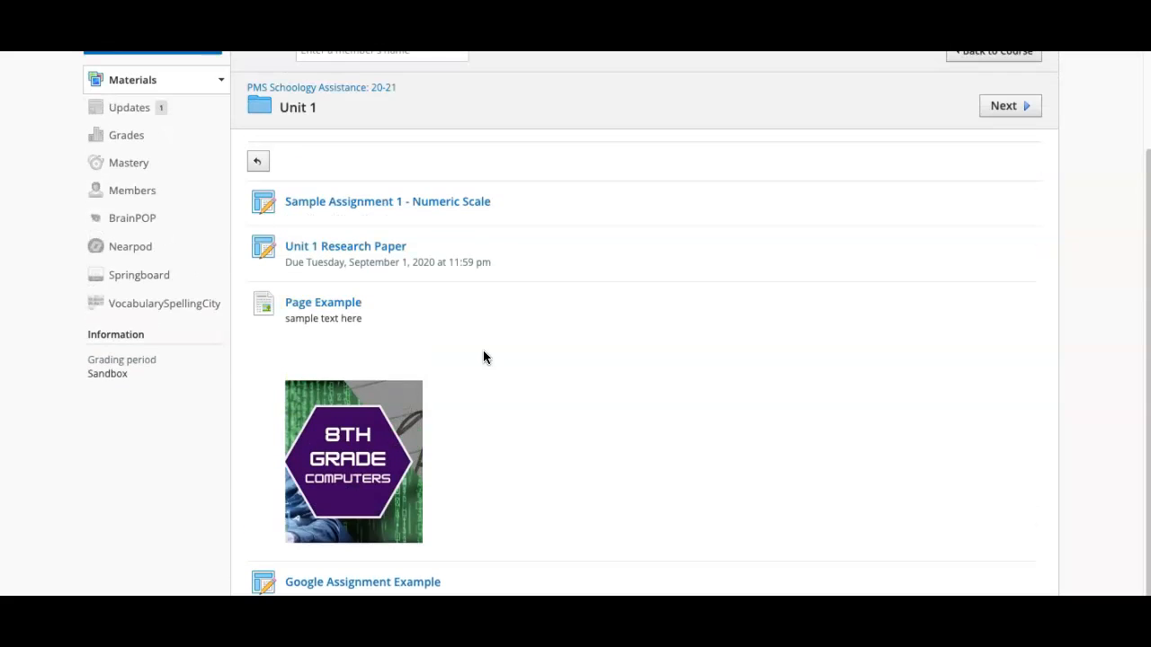
{"action": "scroll", "coordinate": [483, 356], "scroll_direction": "up", "scroll_amount": 1}
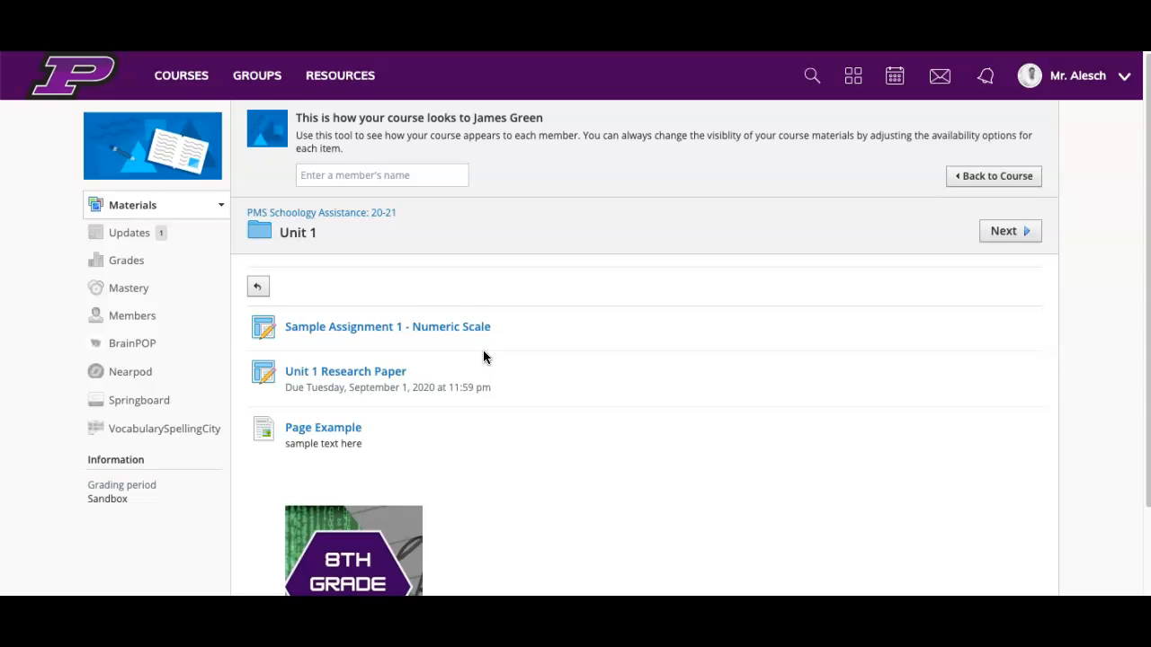
Open The Game of Life - High School Days folder in the 7th Grade Computers Sandbox course to view its inline page
{"action": "left_click", "coordinate": [203, 80]}
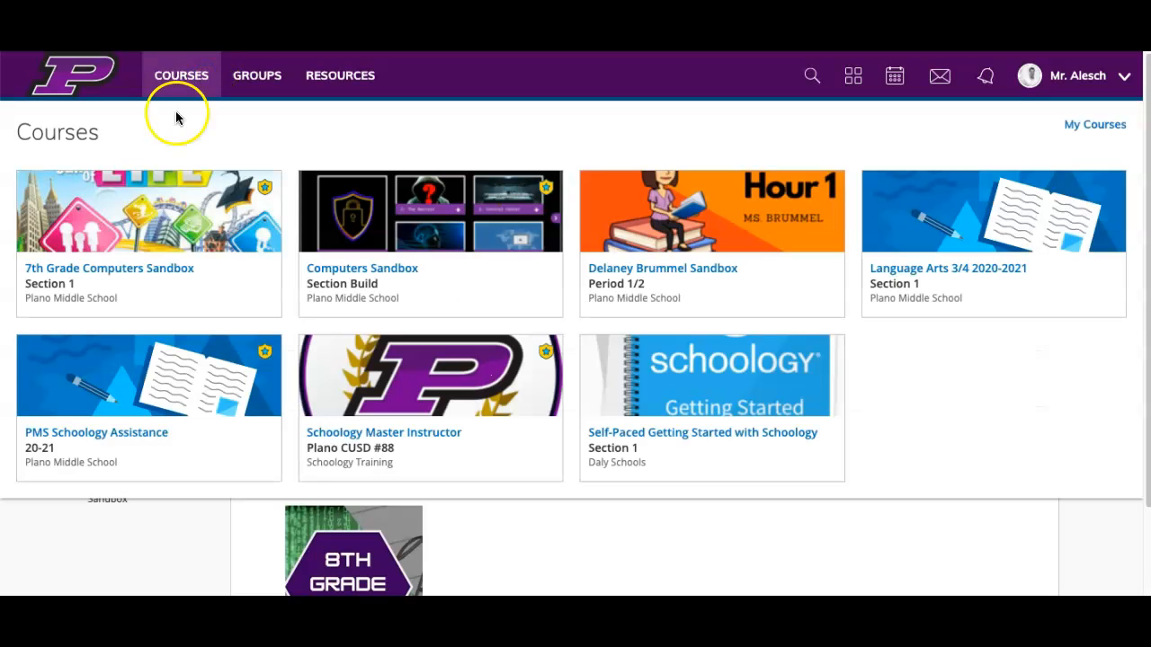
{"action": "left_click", "coordinate": [139, 210]}
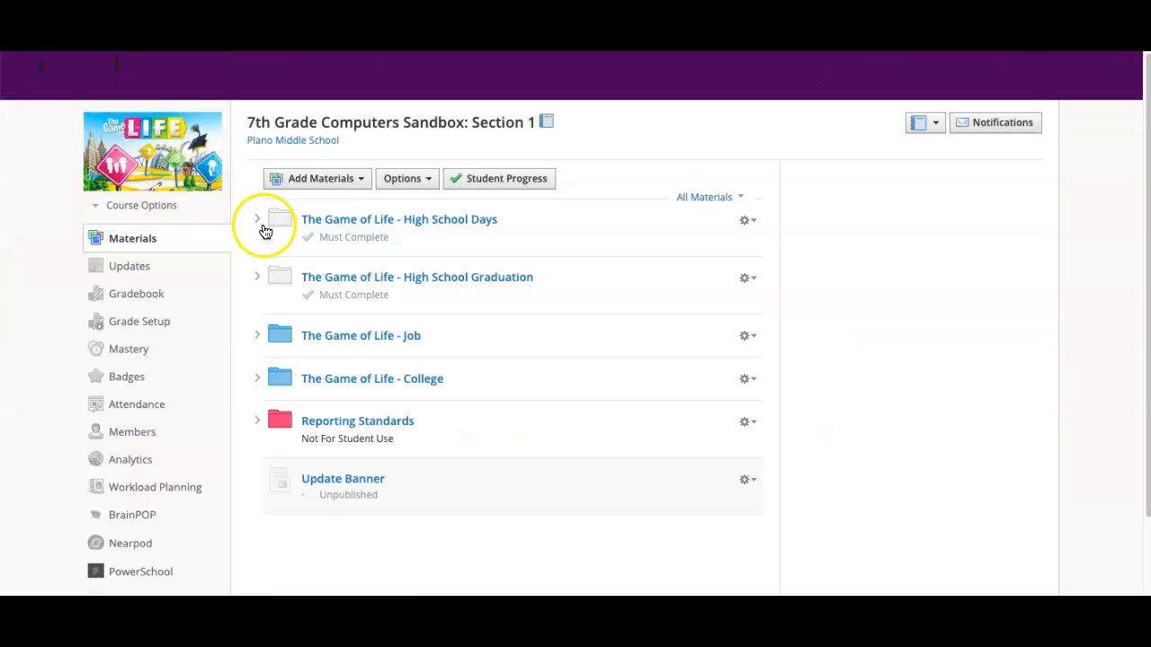
{"action": "left_click", "coordinate": [378, 223]}
{"action": "scroll", "coordinate": [816, 249], "scroll_direction": "down", "scroll_amount": 1}
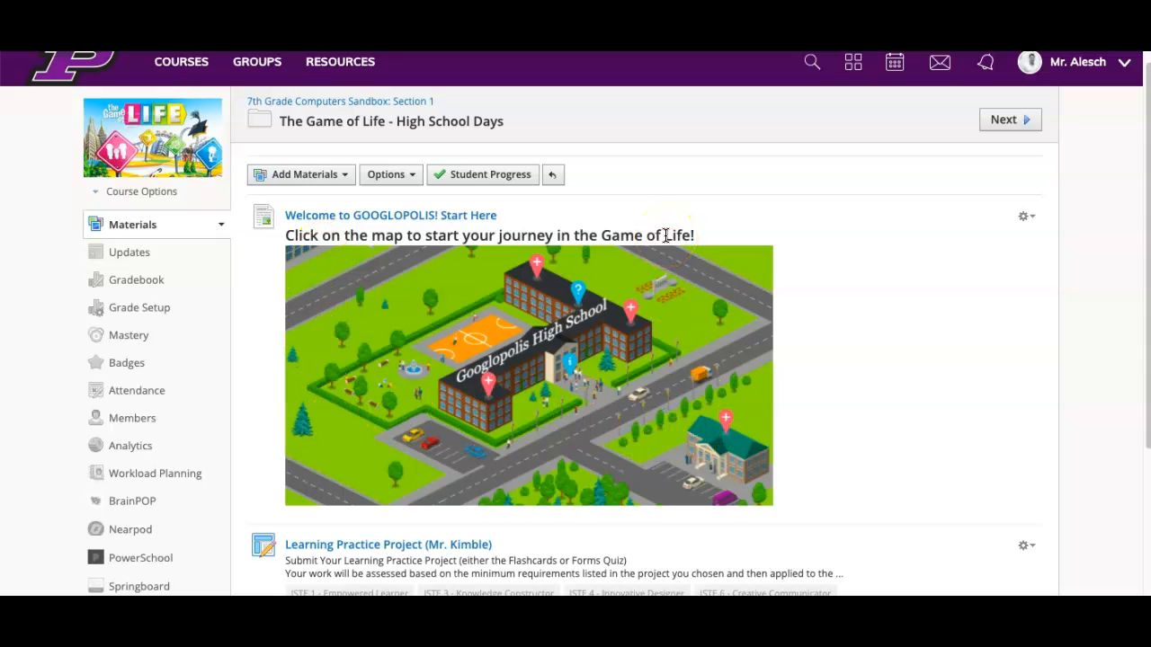
Examine the inline Welcome to GOOGLOPOLIS page and the assignments listed below it in the High School Days folder
{"action": "scroll", "coordinate": [750, 254], "scroll_direction": "down", "scroll_amount": 1}
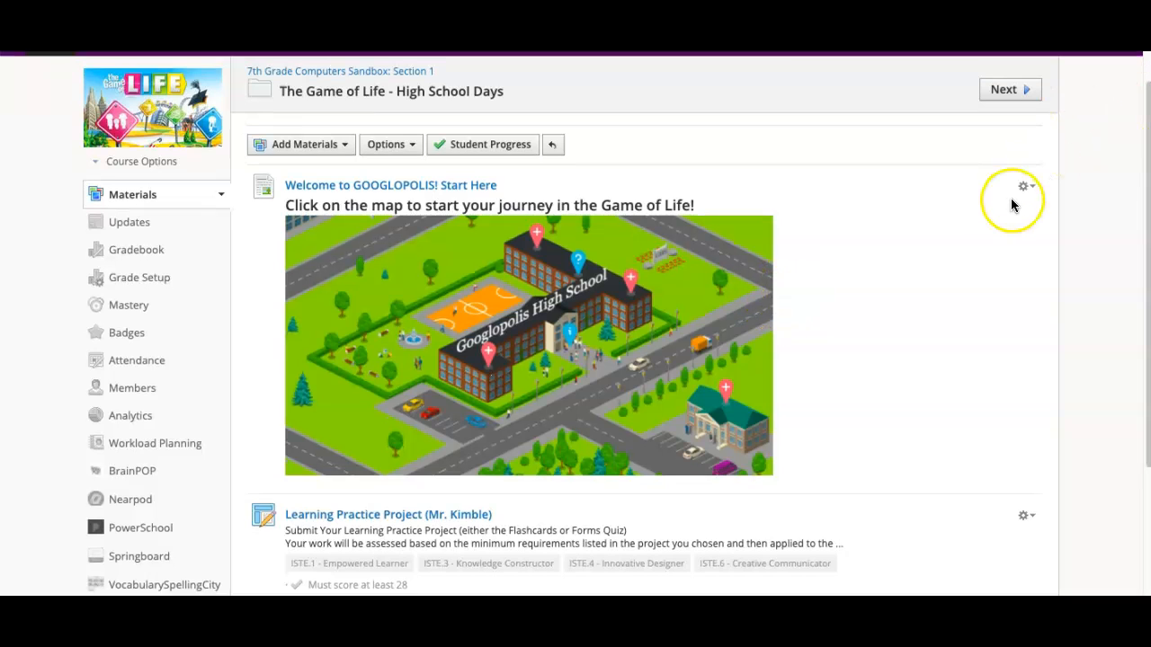
{"action": "scroll", "coordinate": [1011, 198], "scroll_direction": "down", "scroll_amount": 3}
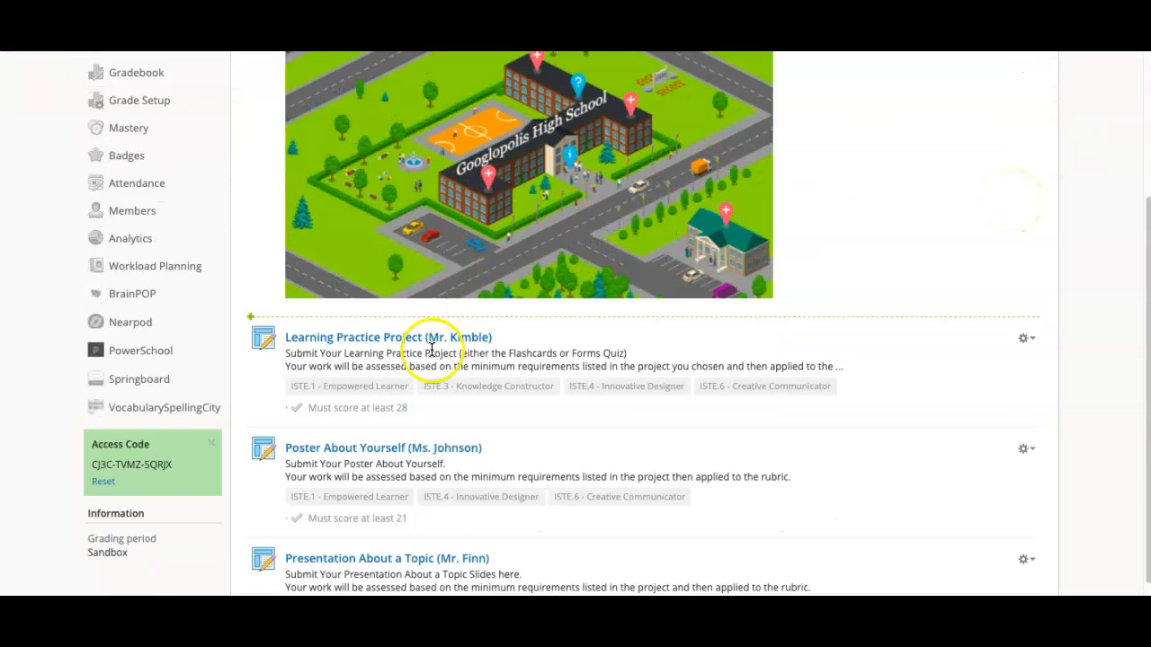
{"action": "scroll", "coordinate": [468, 485], "scroll_direction": "up", "scroll_amount": 5}
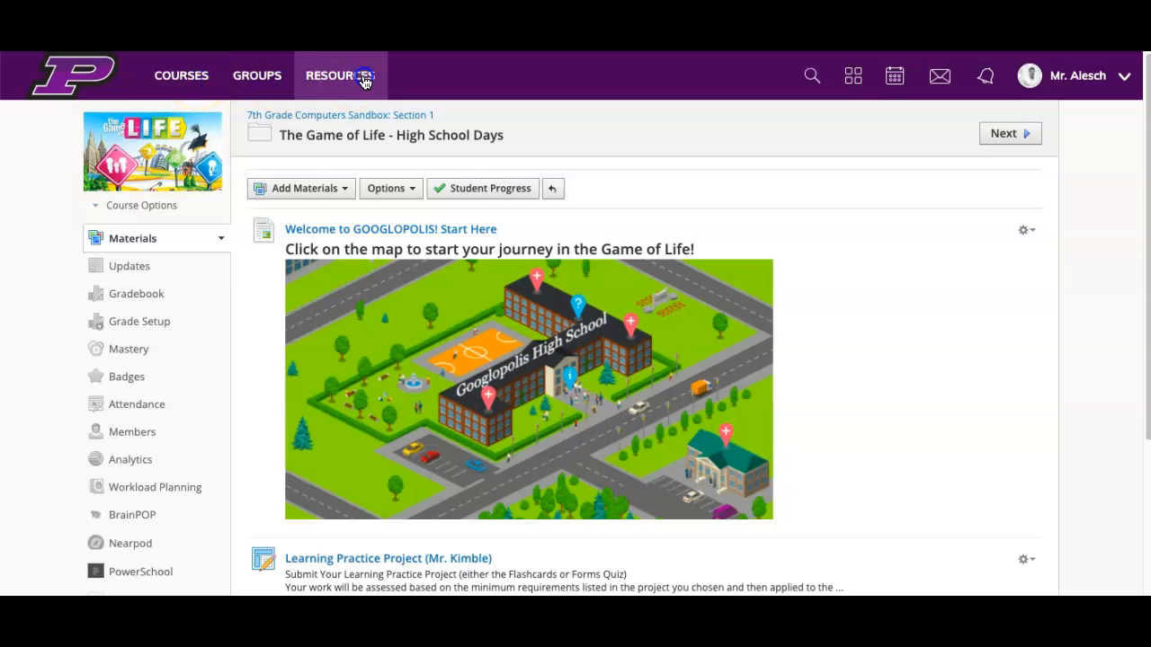
Open the Decision Time page in The Game of Life - High School Graduation folder
{"action": "left_click", "coordinate": [128, 90]}
{"action": "left_click", "coordinate": [306, 112]}
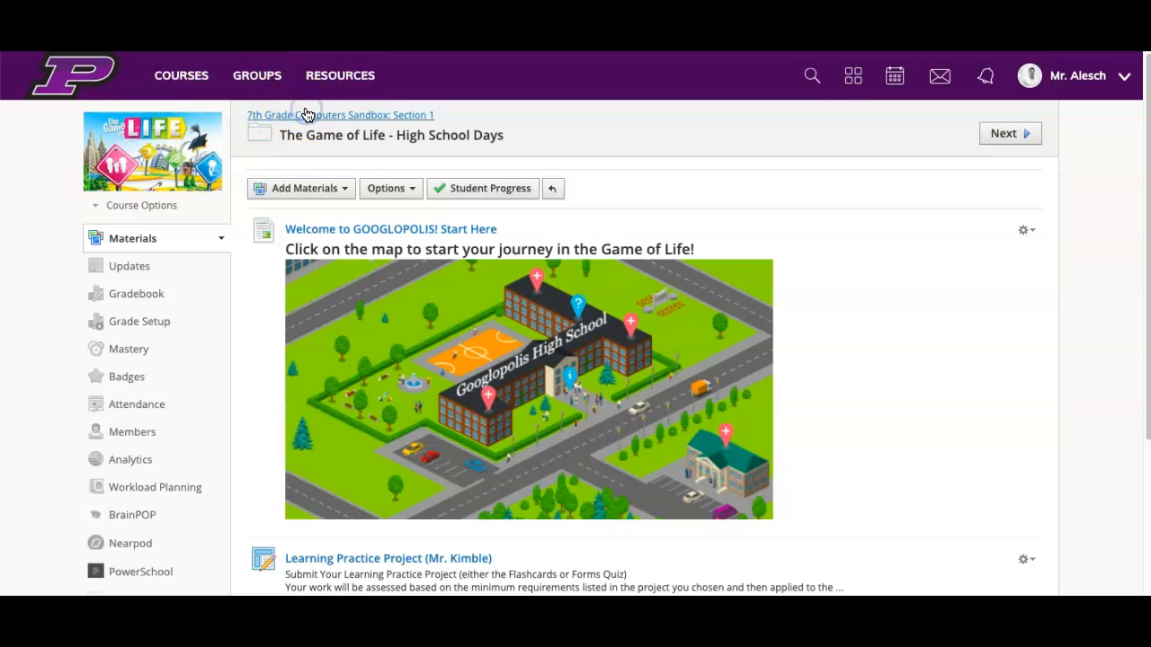
{"action": "left_click", "coordinate": [459, 279]}
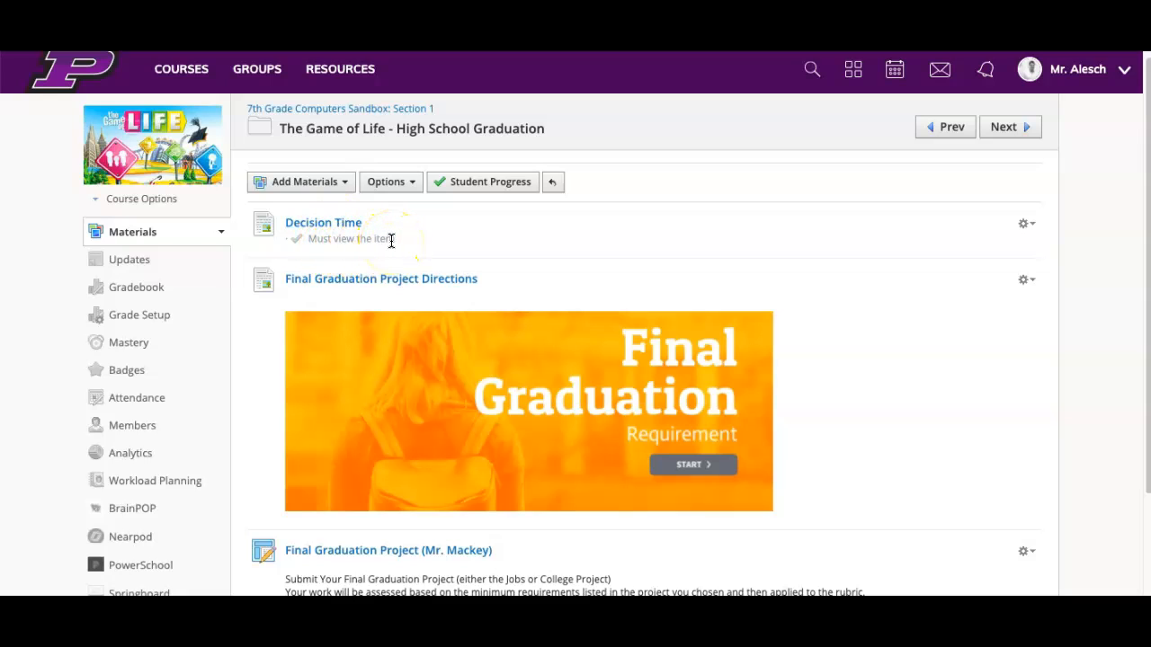
{"action": "left_click", "coordinate": [333, 225]}
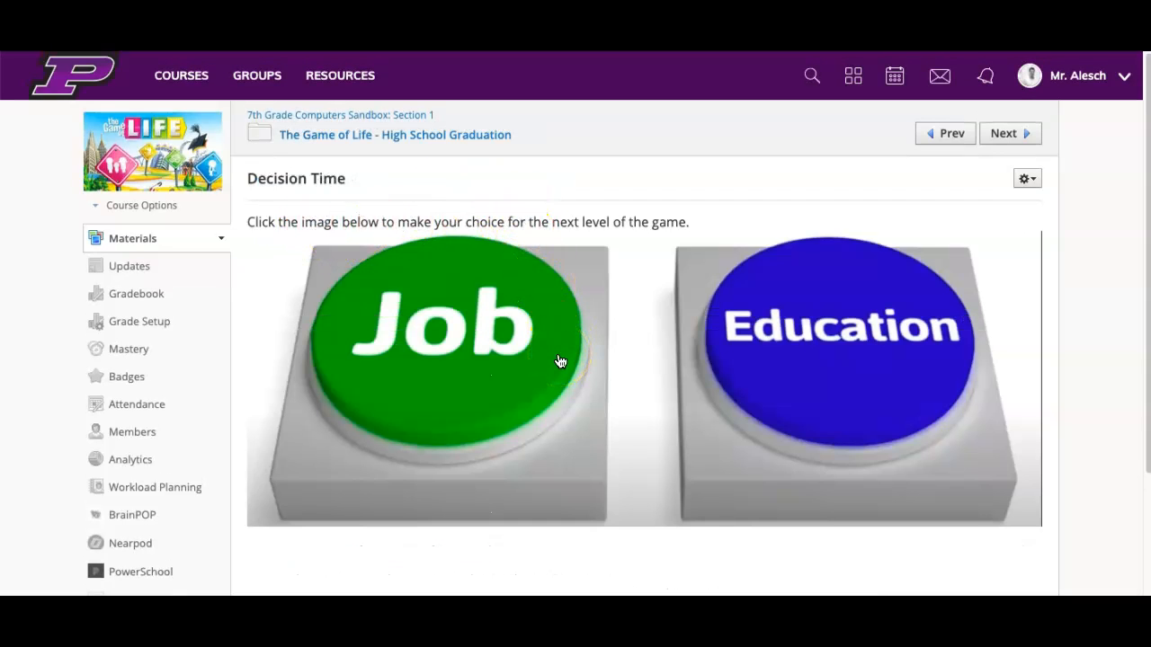
Return to the High School Graduation folder through the course materials and examine the inline Final Graduation Project Directions page
{"action": "left_click", "coordinate": [421, 115]}
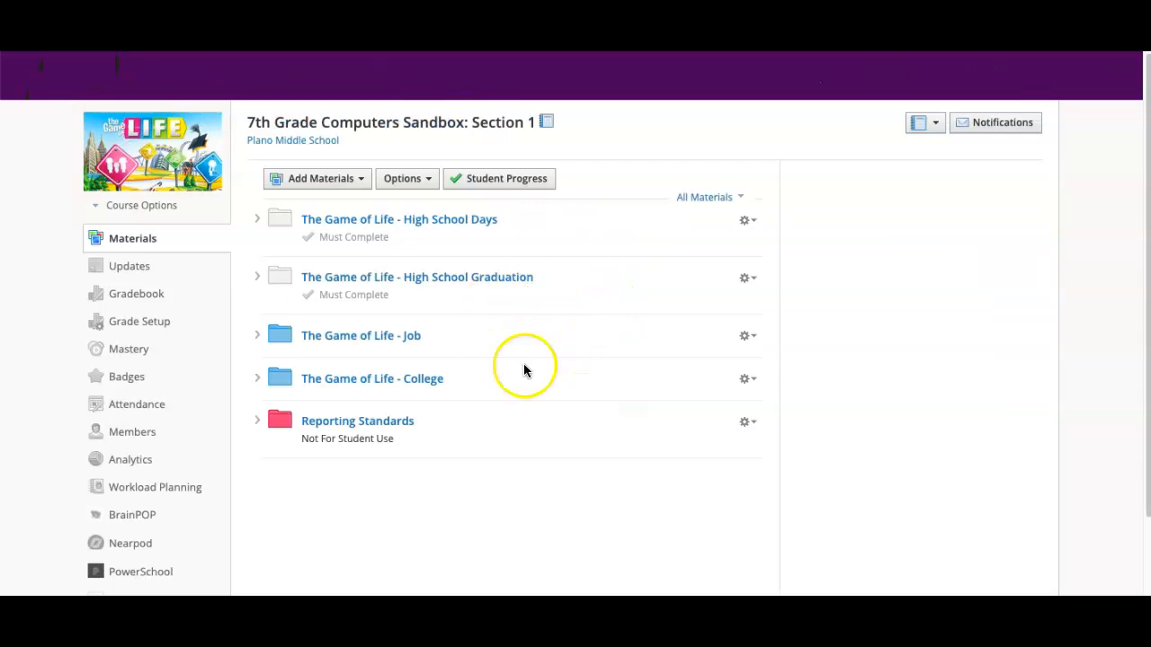
{"action": "left_click", "coordinate": [429, 281]}
{"action": "scroll", "coordinate": [608, 291], "scroll_direction": "down", "scroll_amount": 2}
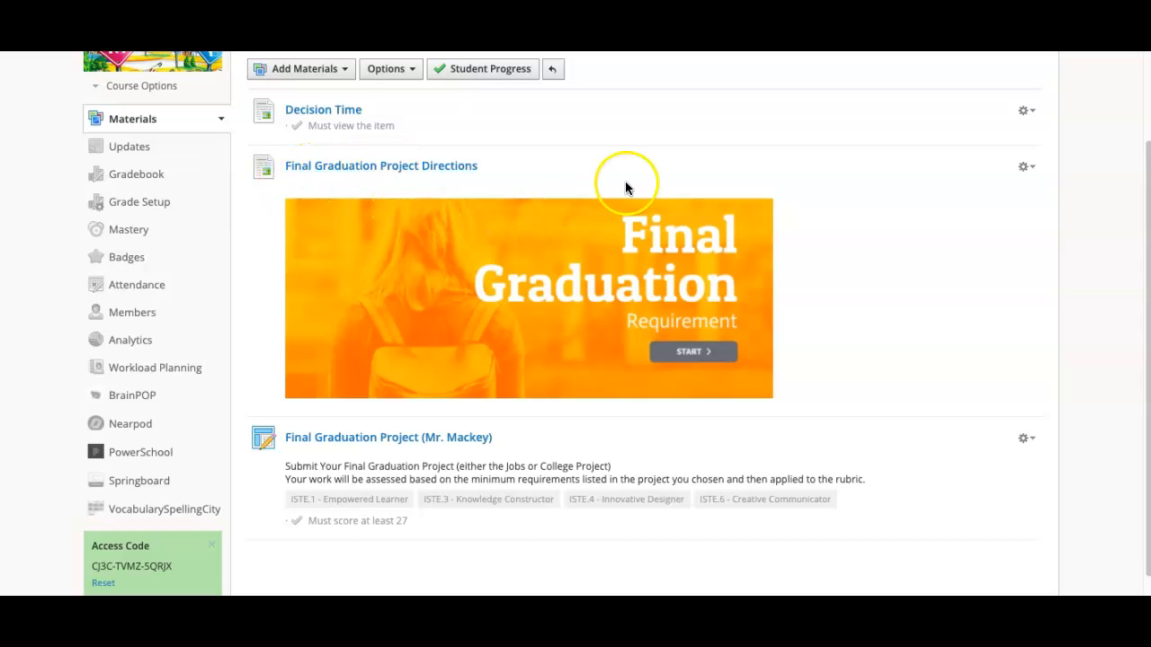
{"action": "scroll", "coordinate": [449, 251], "scroll_direction": "up", "scroll_amount": 2}
{"action": "scroll", "coordinate": [504, 292], "scroll_direction": "up", "scroll_amount": 2}
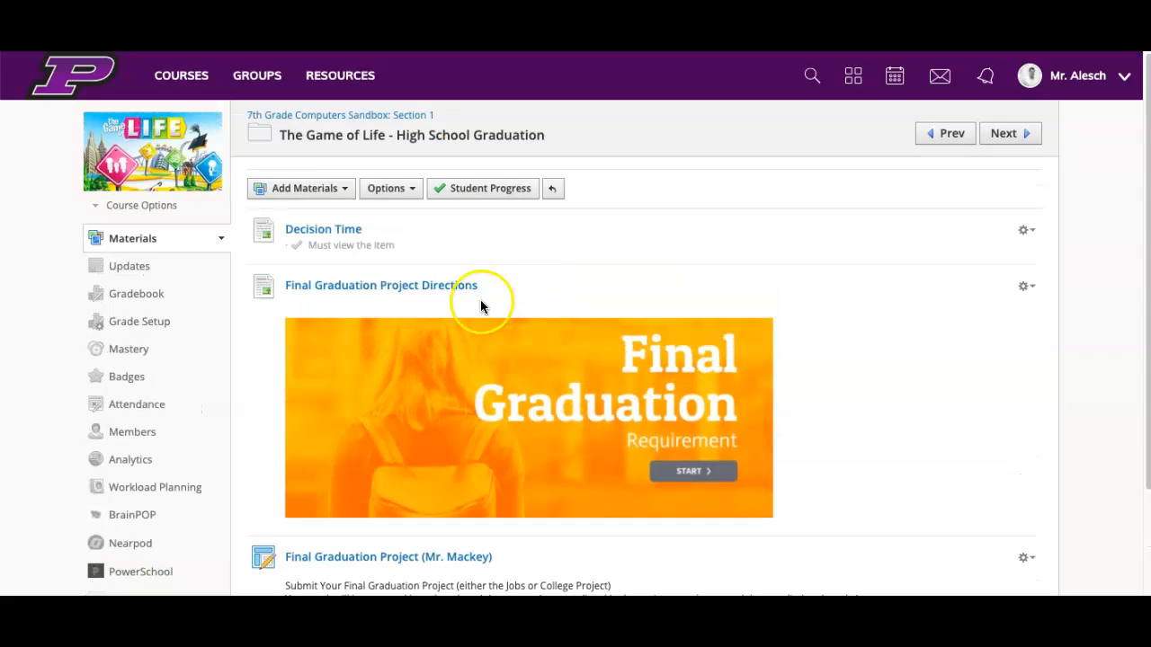
Open the LEVEL 1 folder inside STAGE 1 of the Computers Sandbox: Section Build course
{"action": "left_click", "coordinate": [182, 77]}
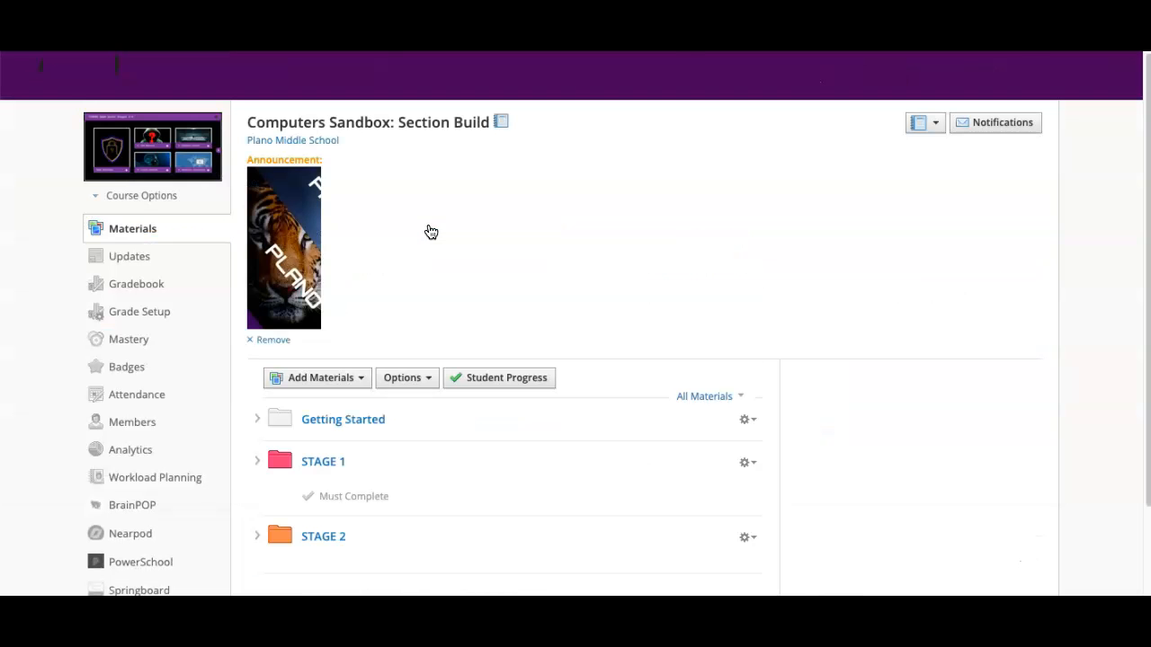
{"action": "scroll", "coordinate": [509, 232], "scroll_direction": "down", "scroll_amount": 3}
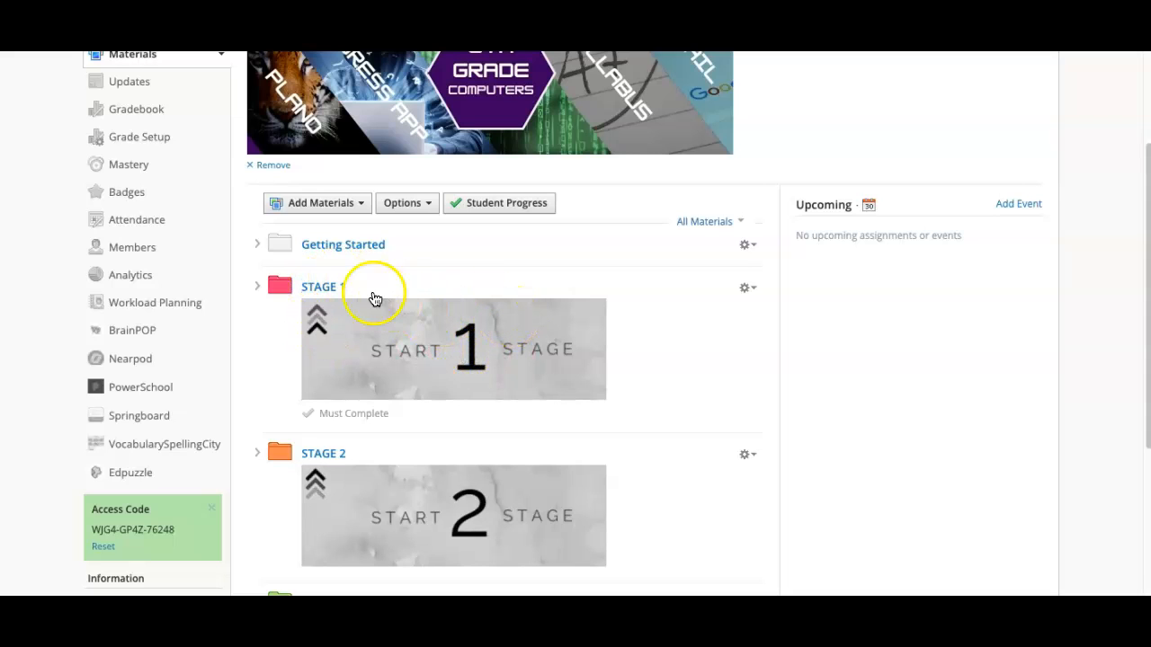
{"action": "left_click", "coordinate": [325, 287]}
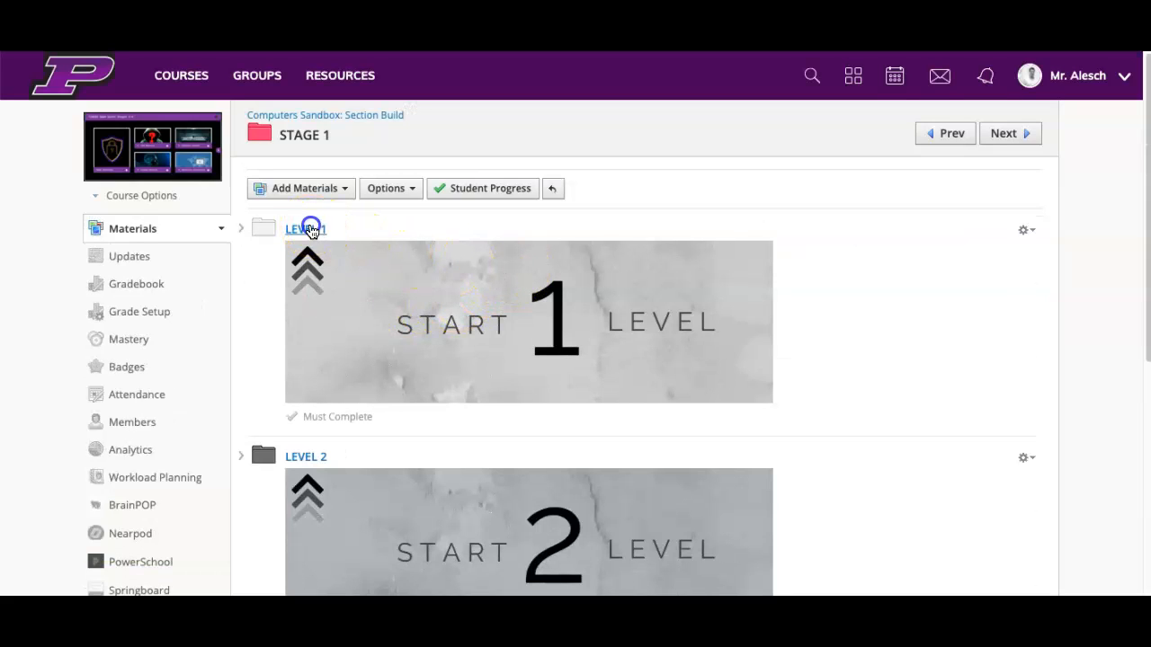
{"action": "left_click", "coordinate": [315, 232]}
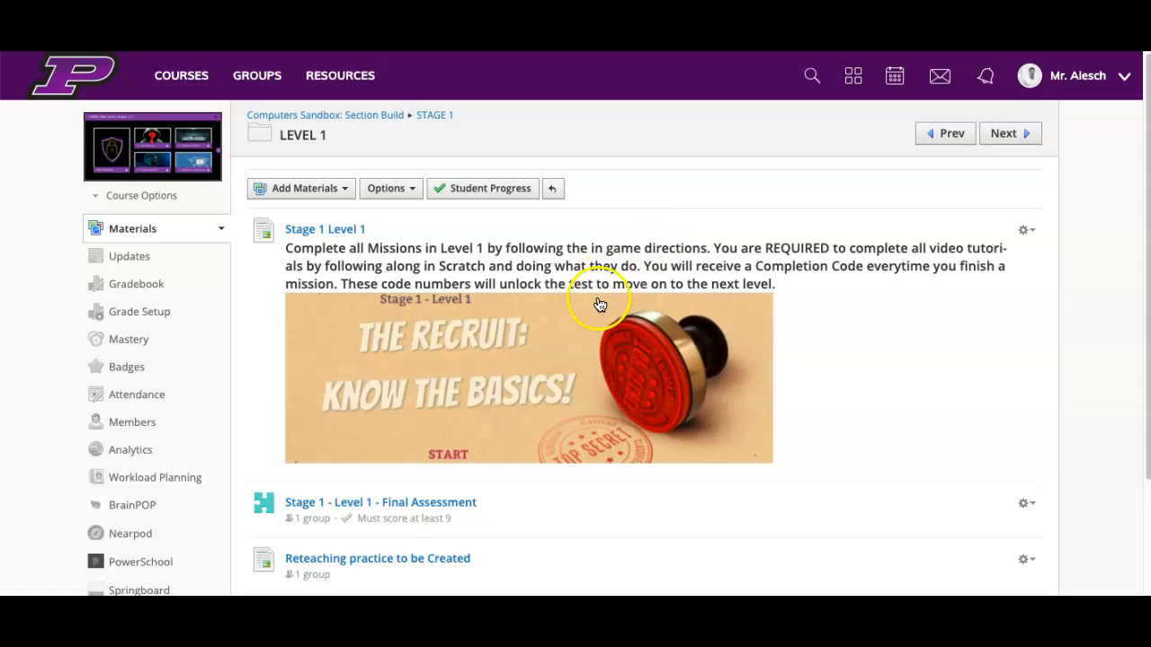
Examine the inline Stage 1 Level 1 page alongside the final assessments and the reteaching practice page in the LEVEL 1 folder
{"action": "scroll", "coordinate": [600, 305], "scroll_direction": "down", "scroll_amount": 1}
{"action": "scroll", "coordinate": [599, 310], "scroll_direction": "down", "scroll_amount": 4}
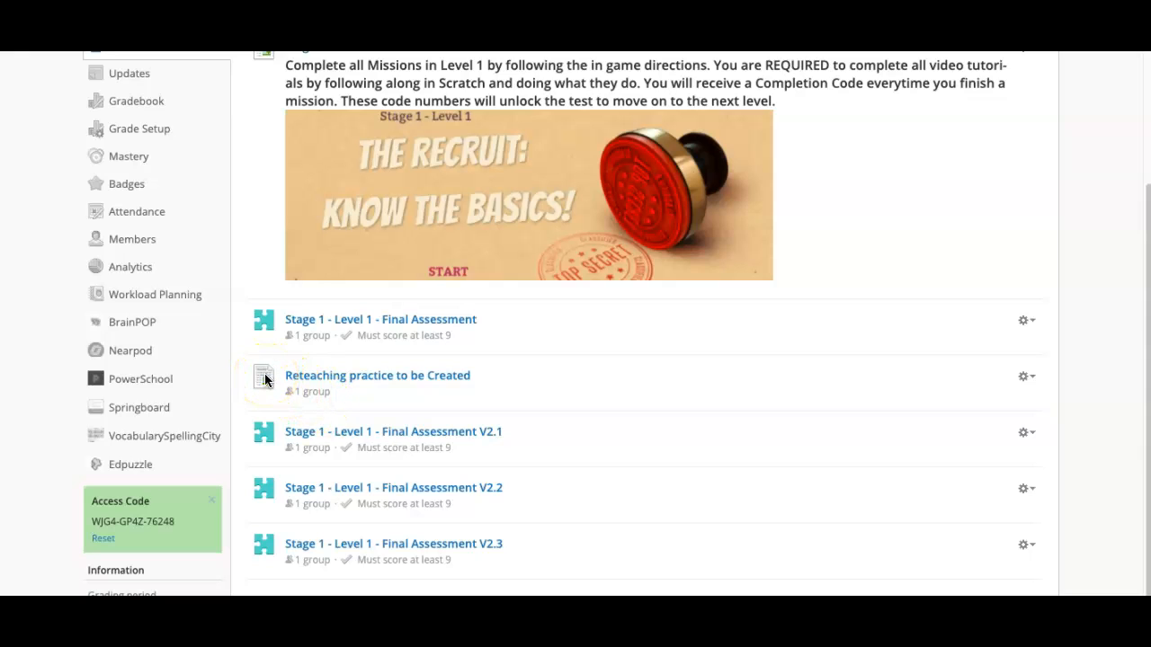
{"action": "left_click", "coordinate": [329, 378]}
{"action": "scroll", "coordinate": [258, 309], "scroll_direction": "up", "scroll_amount": 1}
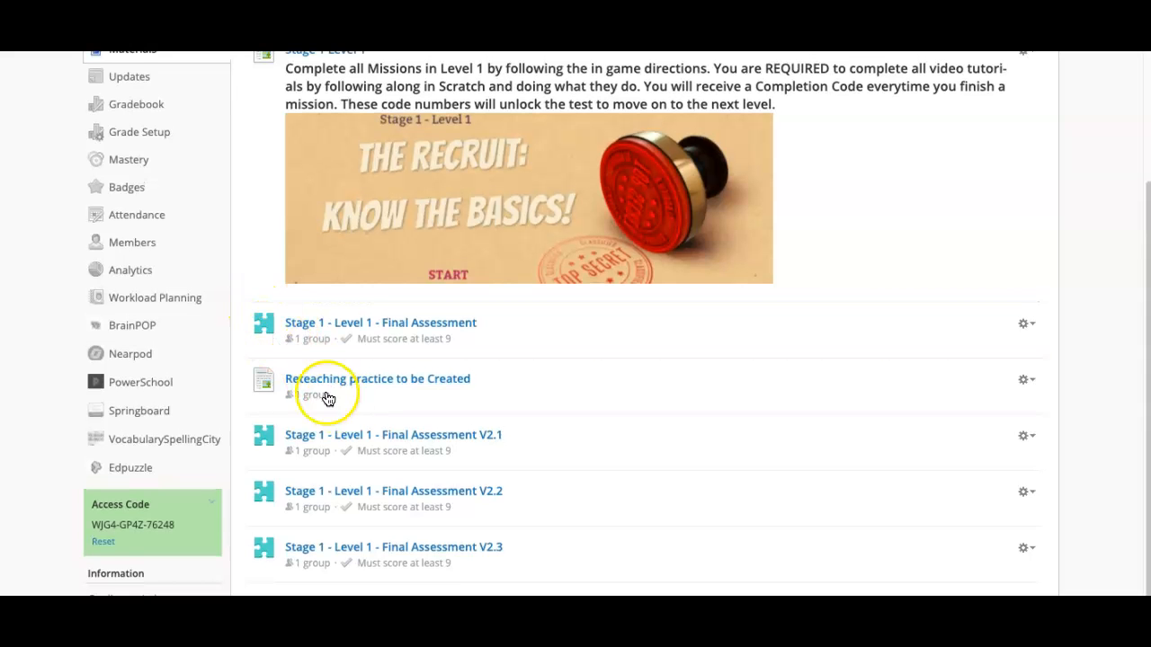
{"action": "scroll", "coordinate": [333, 392], "scroll_direction": "up", "scroll_amount": 1}
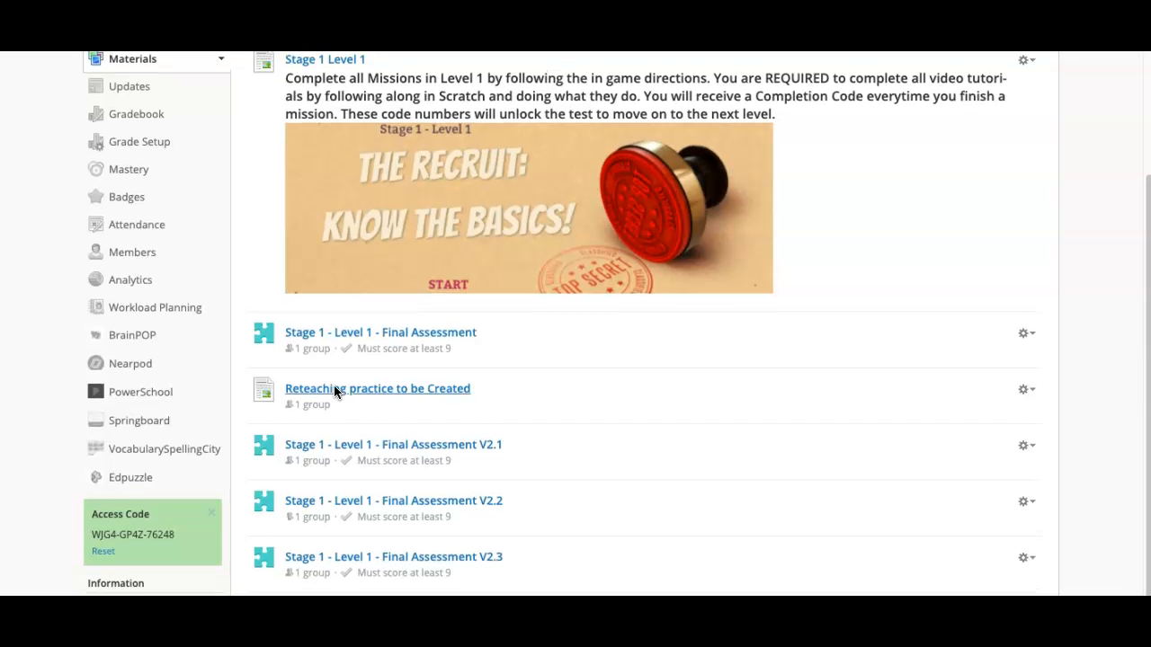
{"action": "scroll", "coordinate": [333, 387], "scroll_direction": "up", "scroll_amount": 3}
{"action": "left_click", "coordinate": [365, 191]}
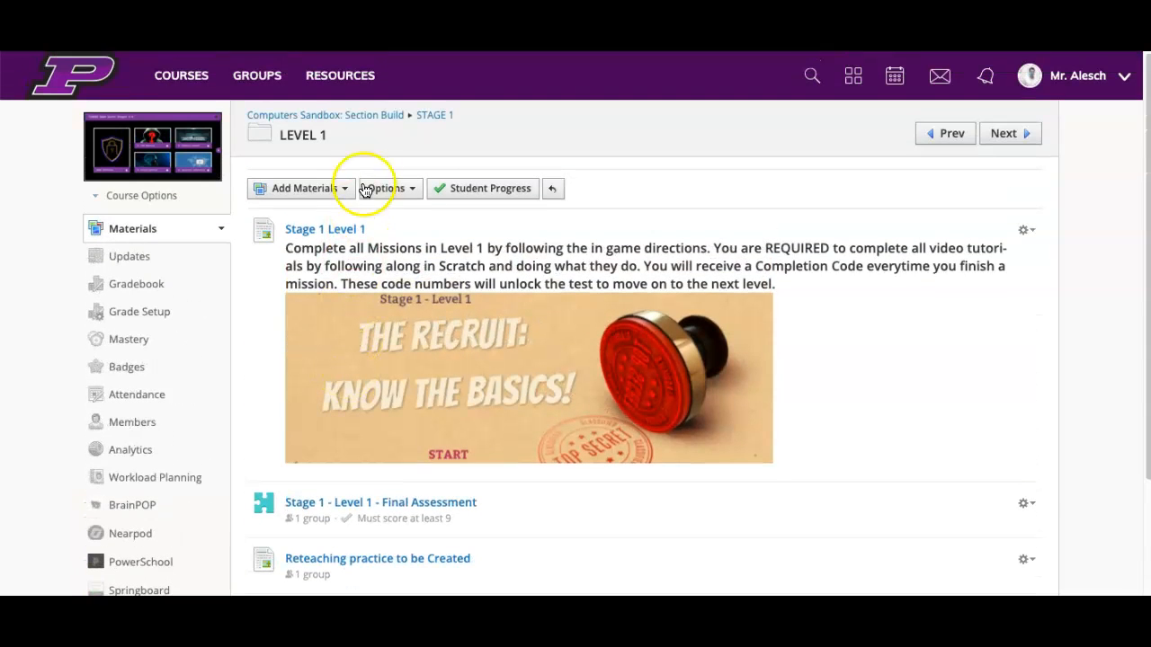
Open the LEVEL 2 folder from STAGE 1 and examine its inline page and challenge submission assignments
{"action": "left_click", "coordinate": [436, 117]}
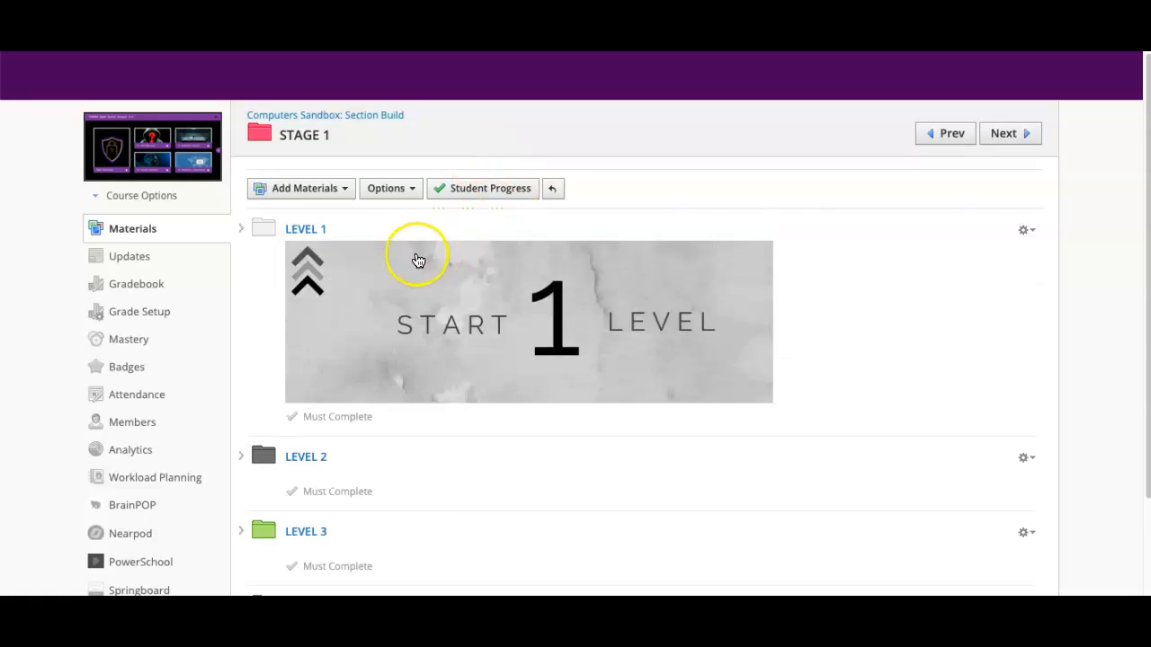
{"action": "scroll", "coordinate": [324, 444], "scroll_direction": "down", "scroll_amount": 1}
{"action": "left_click", "coordinate": [322, 444]}
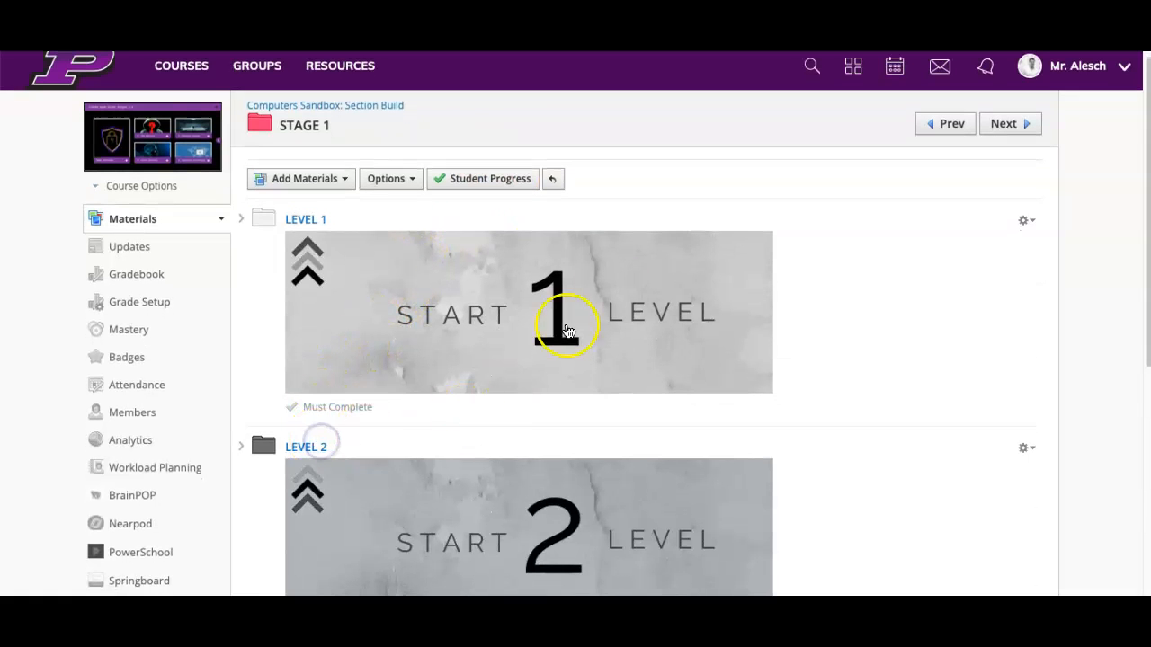
{"action": "scroll", "coordinate": [759, 199], "scroll_direction": "down", "scroll_amount": 1}
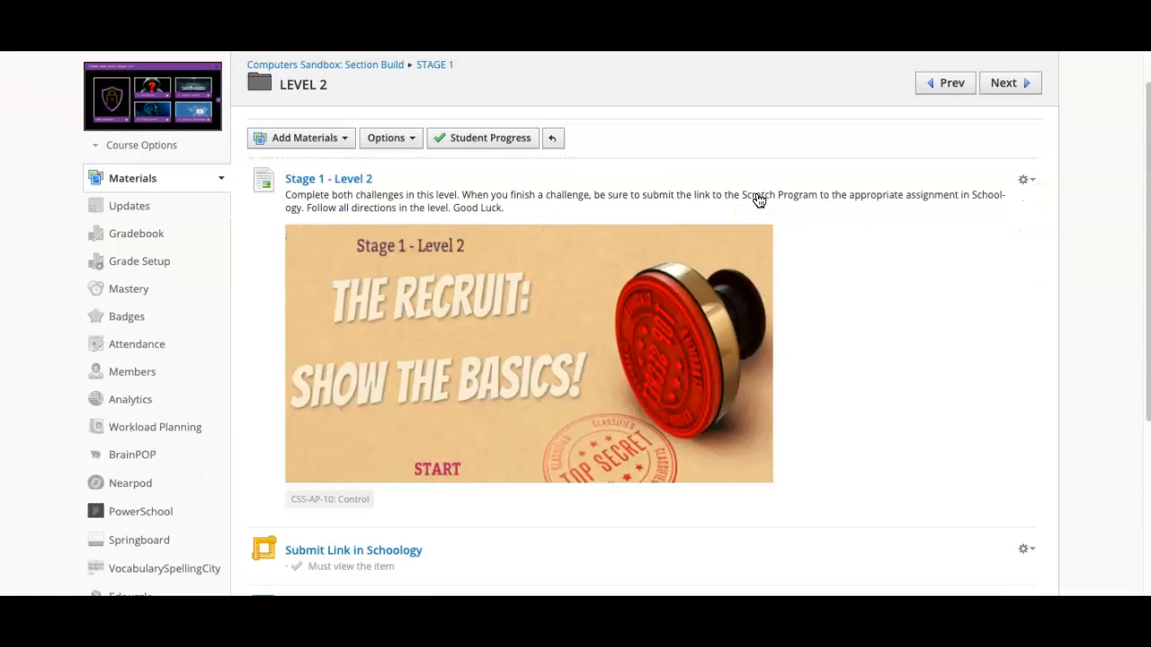
{"action": "scroll", "coordinate": [757, 197], "scroll_direction": "down", "scroll_amount": 3}
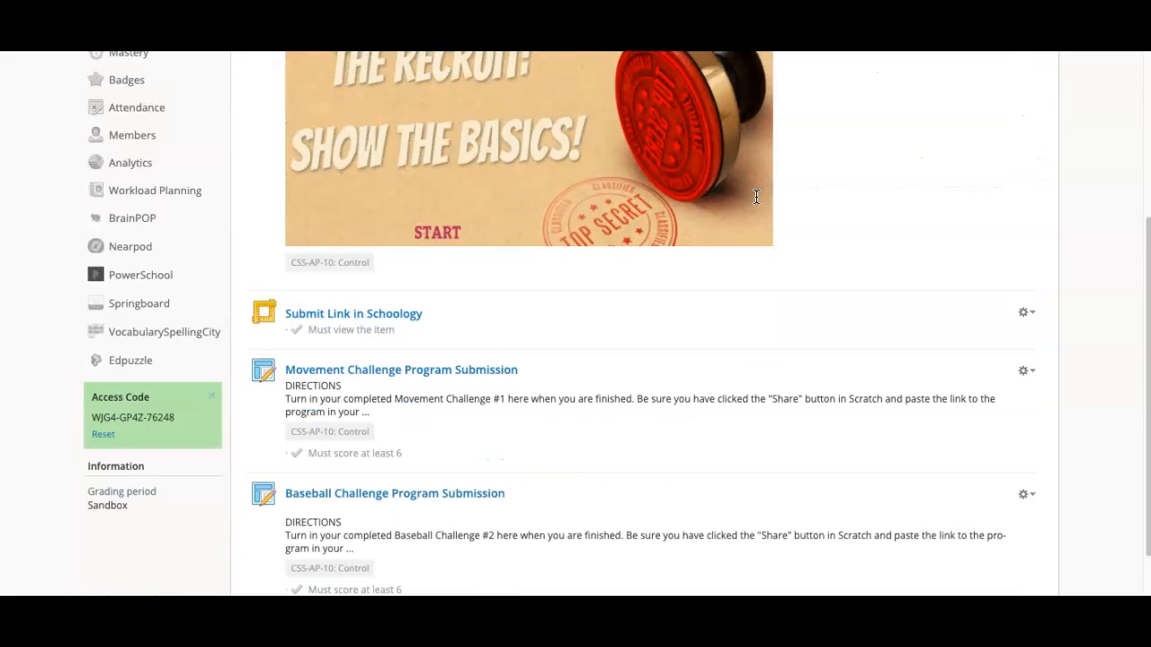
{"action": "scroll", "coordinate": [756, 197], "scroll_direction": "up", "scroll_amount": 2}
{"action": "scroll", "coordinate": [756, 197], "scroll_direction": "down", "scroll_amount": 3}
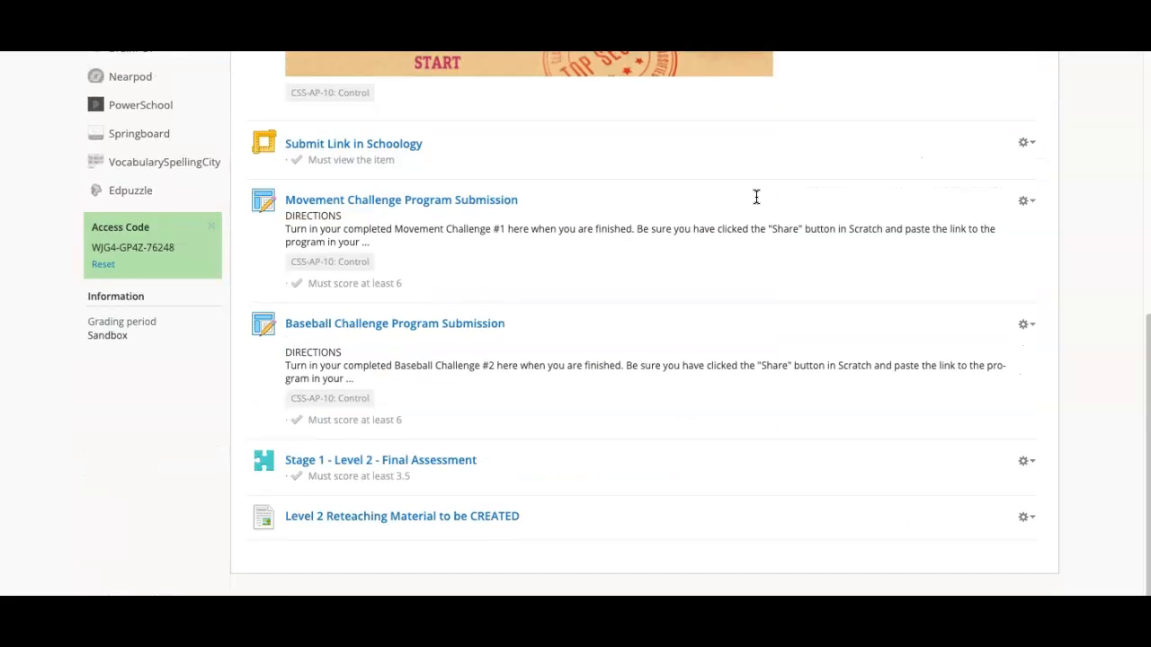
{"action": "scroll", "coordinate": [756, 196], "scroll_direction": "up", "scroll_amount": 5}
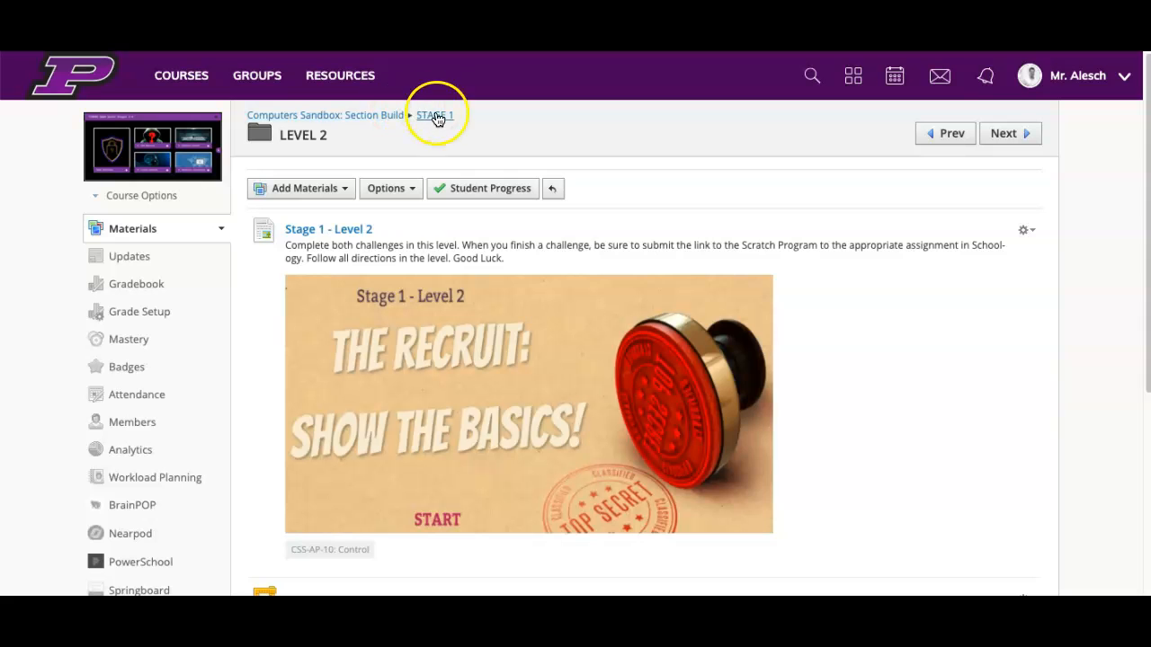
Open the LEVEL 3 folder from STAGE 1 and start the presentation embedded in its inline page
{"action": "scroll", "coordinate": [437, 288], "scroll_direction": "down", "scroll_amount": 3}
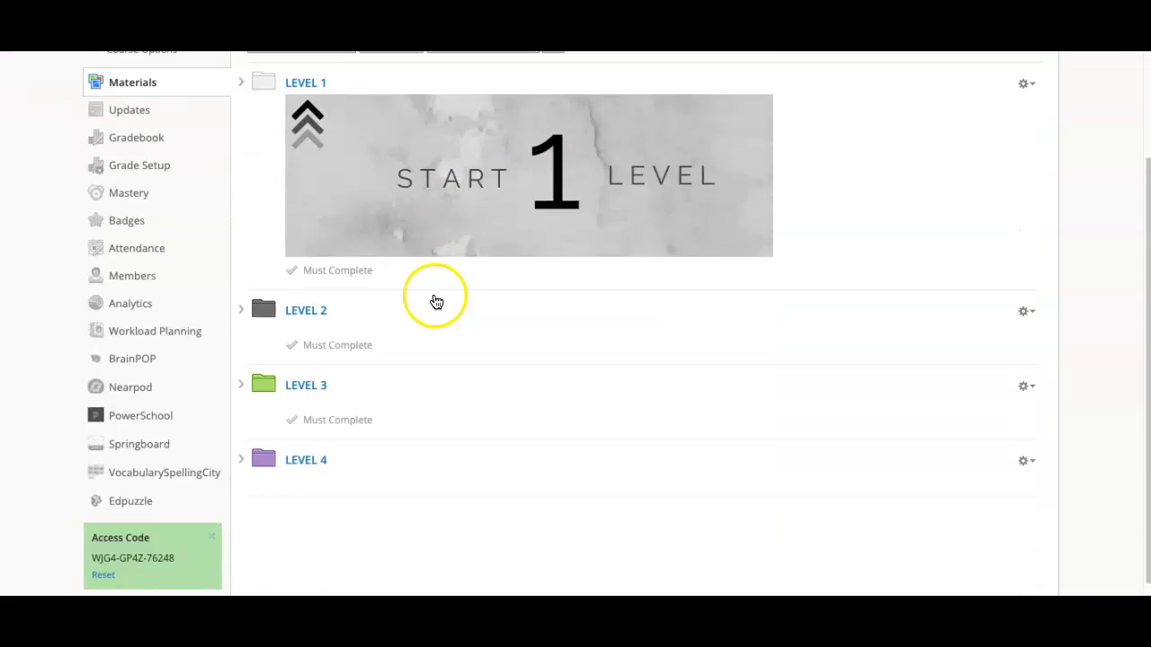
{"action": "left_click", "coordinate": [319, 461]}
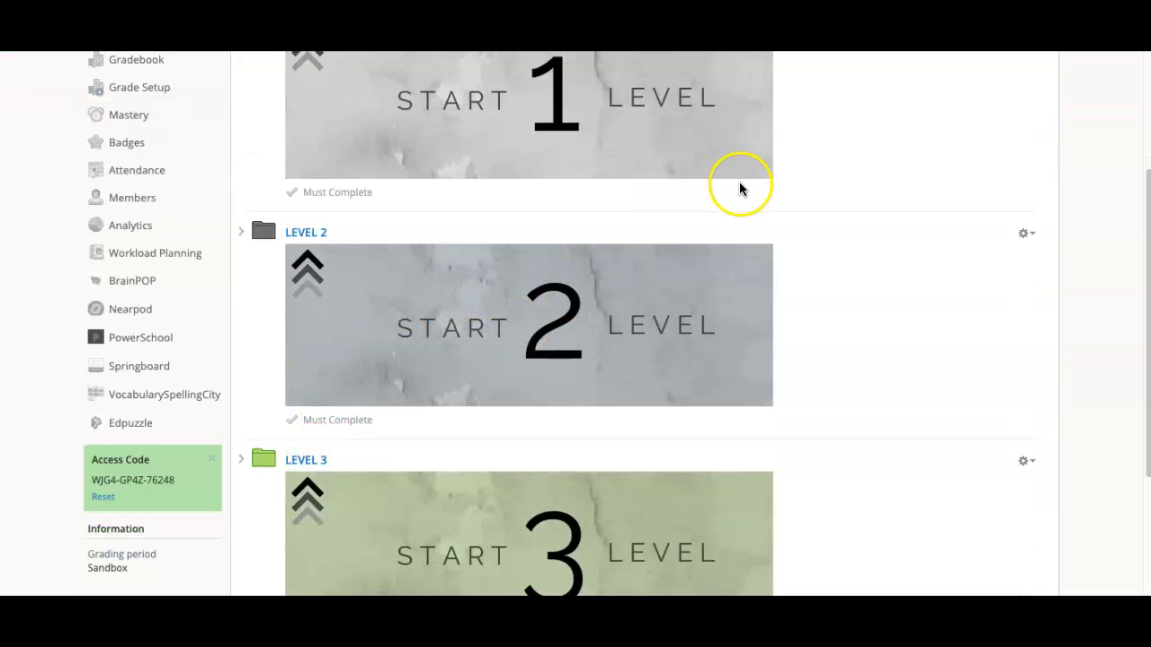
{"action": "scroll", "coordinate": [740, 183], "scroll_direction": "down", "scroll_amount": 1}
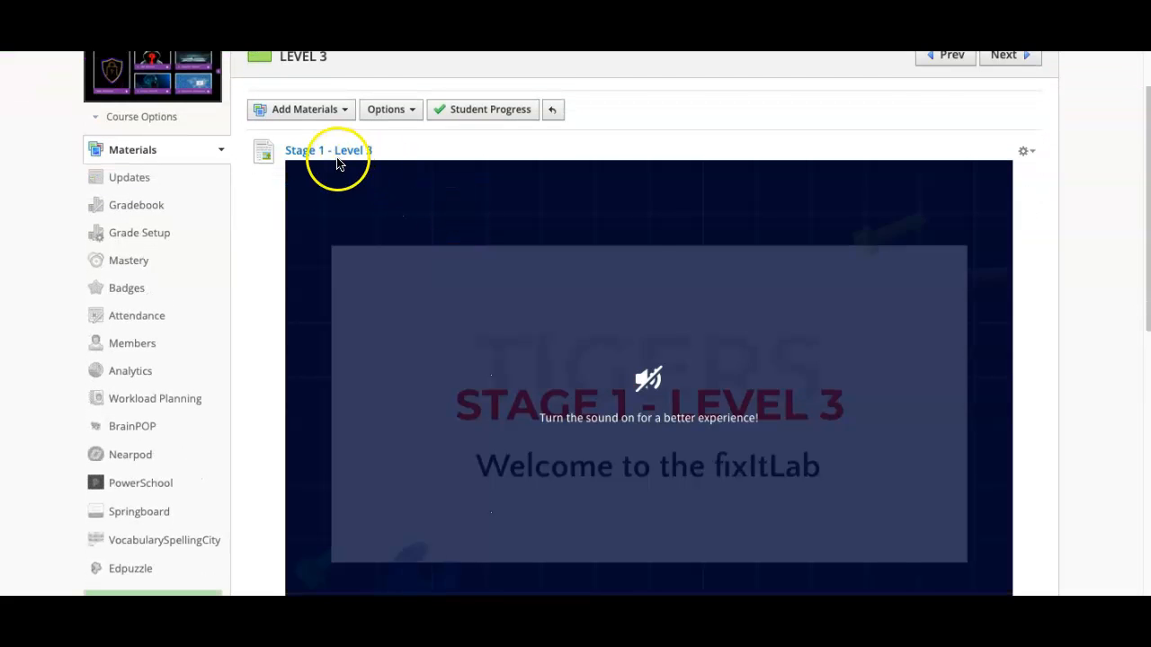
{"action": "left_click", "coordinate": [665, 400]}
{"action": "scroll", "coordinate": [706, 327], "scroll_direction": "down", "scroll_amount": 1}
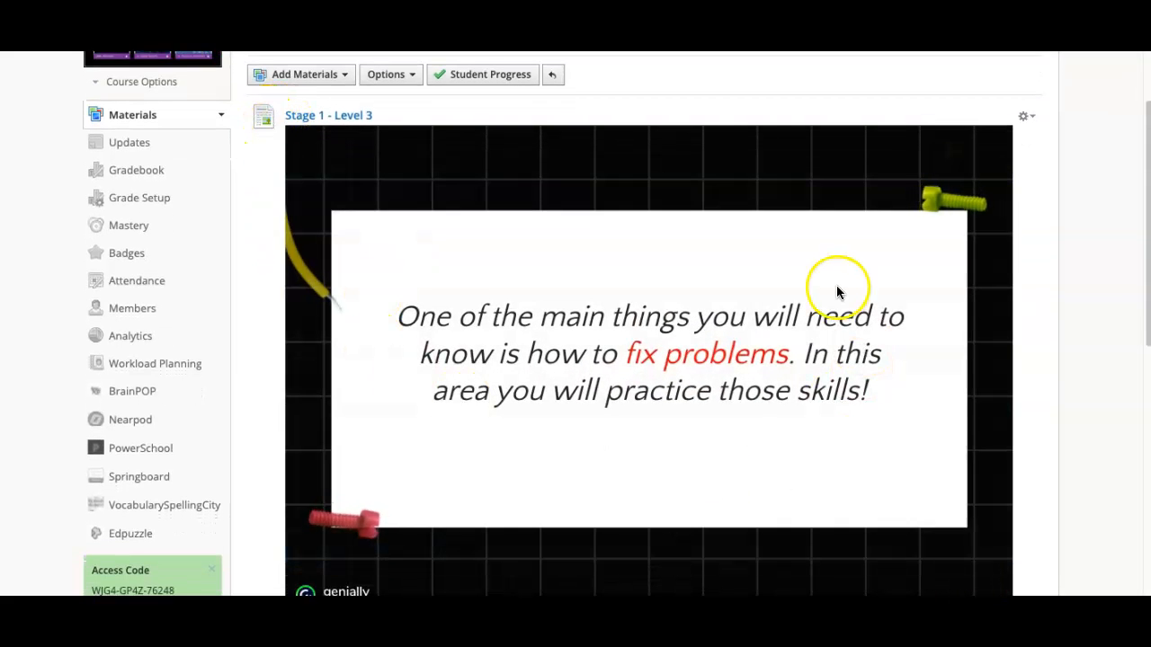
Examine how the embedded Level 3 presentation sits above the mission links and the inline "Find the Bug" game page
{"action": "scroll", "coordinate": [601, 102], "scroll_direction": "down", "scroll_amount": 1}
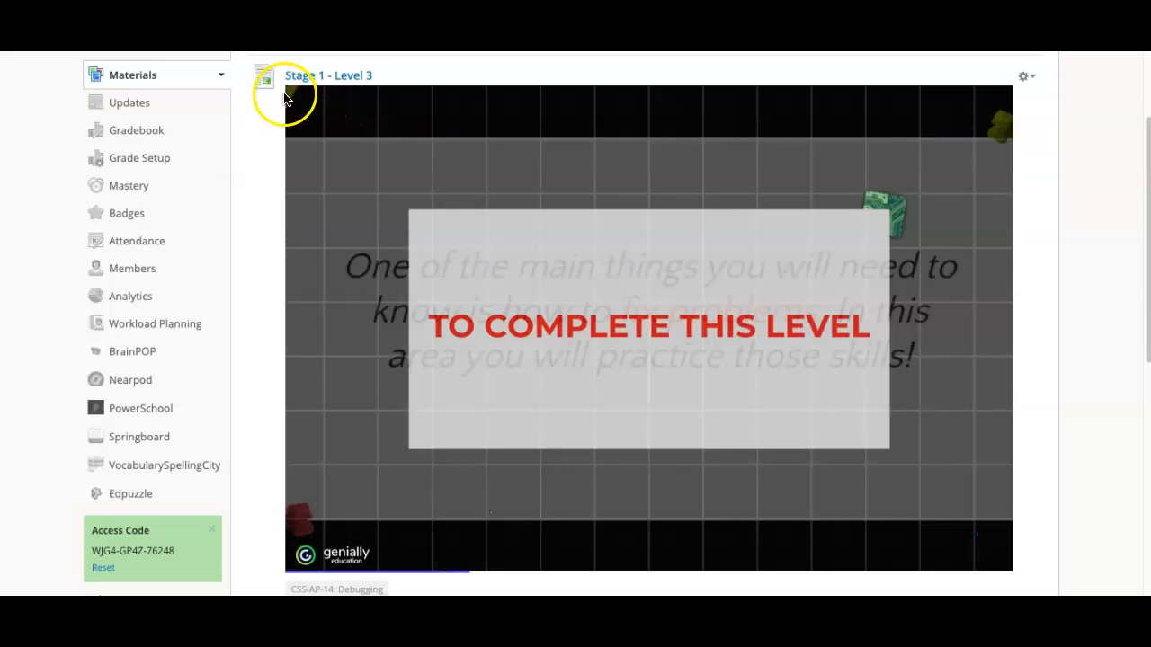
{"action": "scroll", "coordinate": [576, 359], "scroll_direction": "down", "scroll_amount": 2}
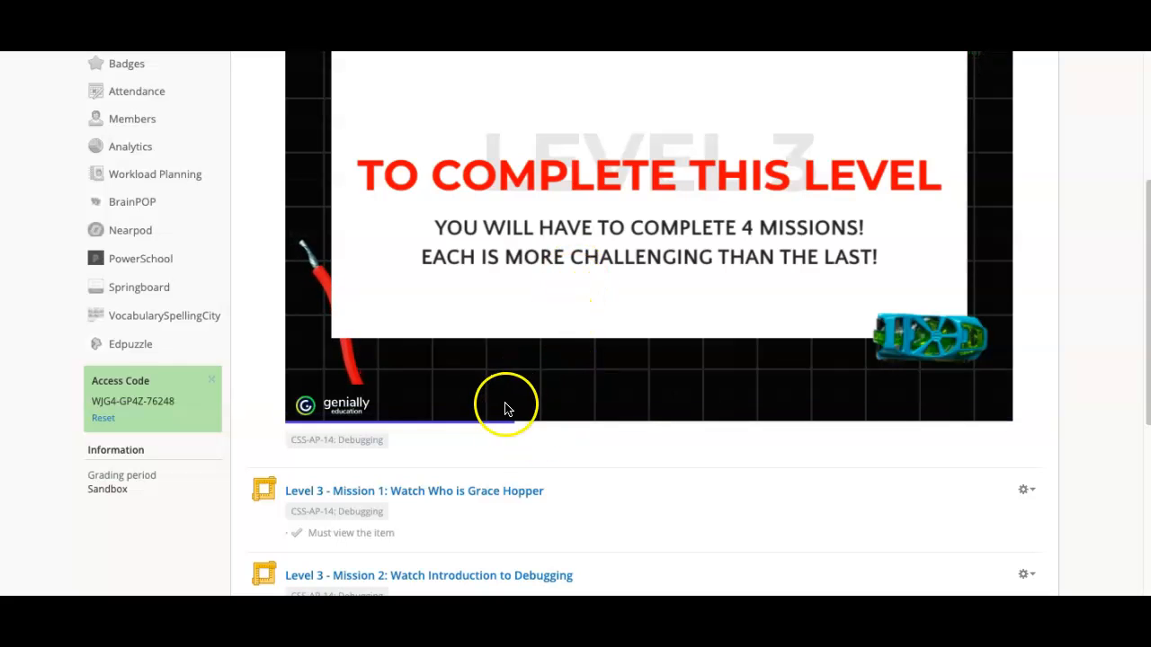
{"action": "scroll", "coordinate": [444, 496], "scroll_direction": "down", "scroll_amount": 3}
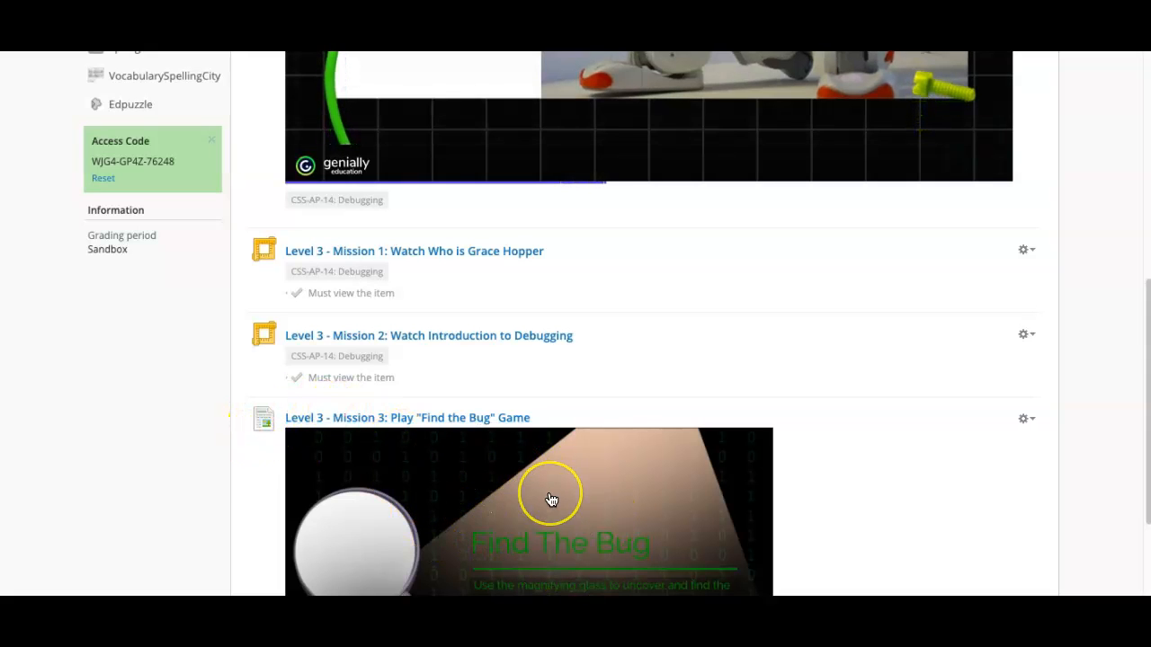
{"action": "scroll", "coordinate": [551, 499], "scroll_direction": "up", "scroll_amount": 6}
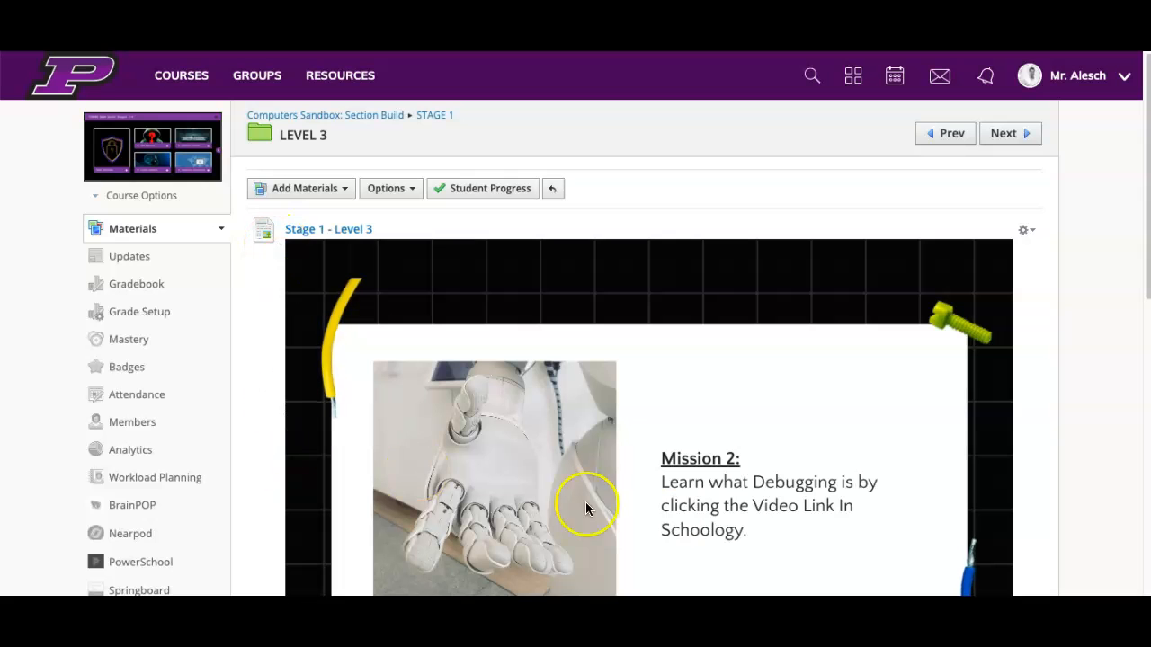
{"action": "scroll", "coordinate": [735, 458], "scroll_direction": "down", "scroll_amount": 1}
{"action": "scroll", "coordinate": [655, 335], "scroll_direction": "down", "scroll_amount": 3}
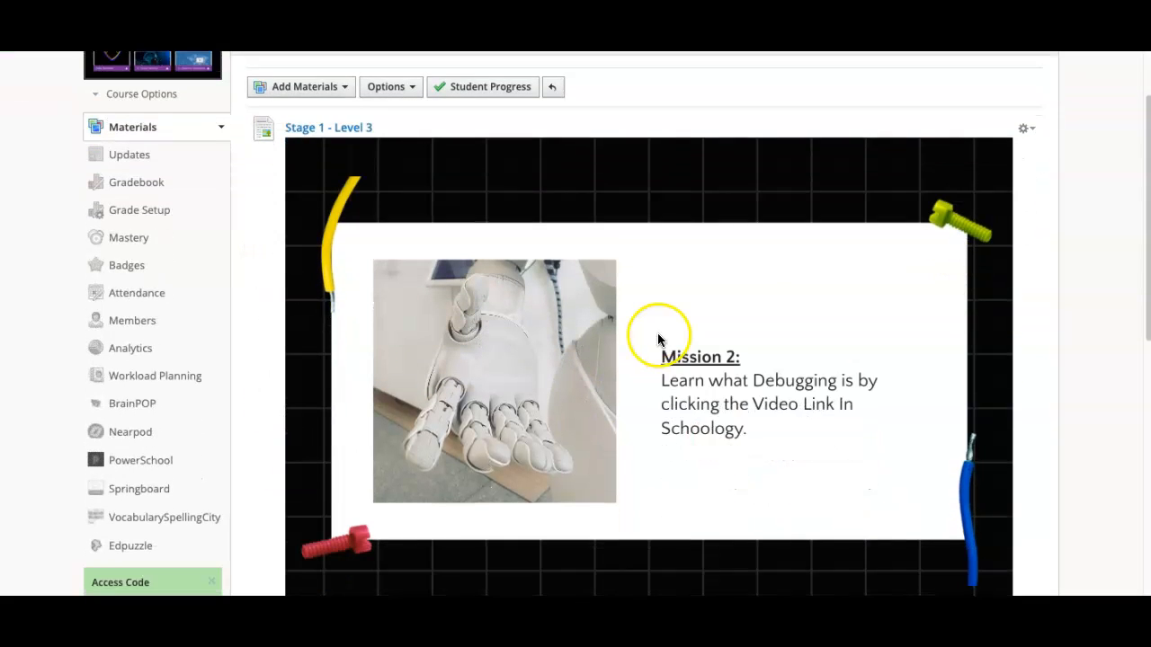
{"action": "scroll", "coordinate": [654, 335], "scroll_direction": "down", "scroll_amount": 4}
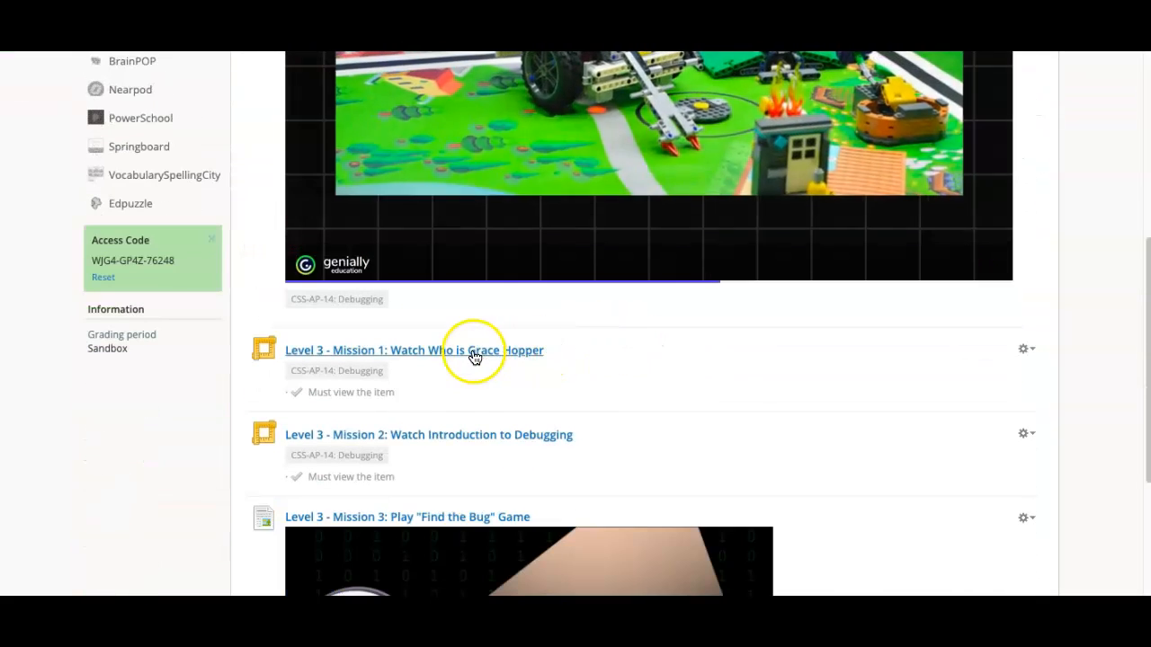
{"action": "scroll", "coordinate": [467, 491], "scroll_direction": "down", "scroll_amount": 6}
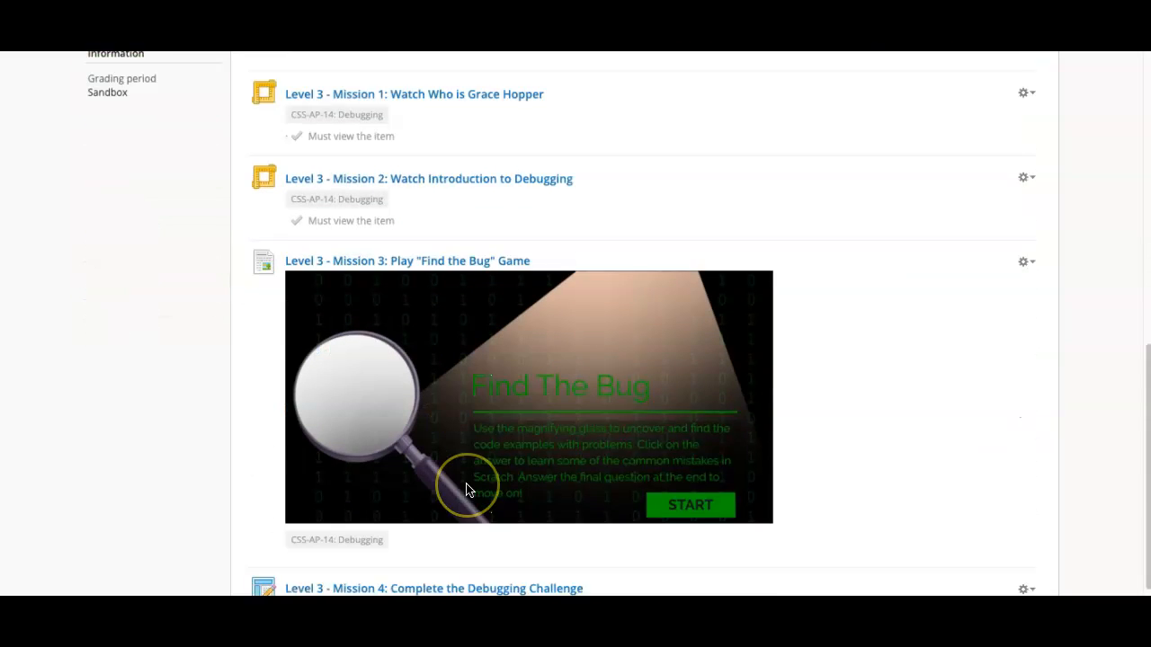
Return from the mission links to the Stage 1 - Level 3 presentation and view its closing and opening slides
{"action": "scroll", "coordinate": [428, 301], "scroll_direction": "up", "scroll_amount": 3}
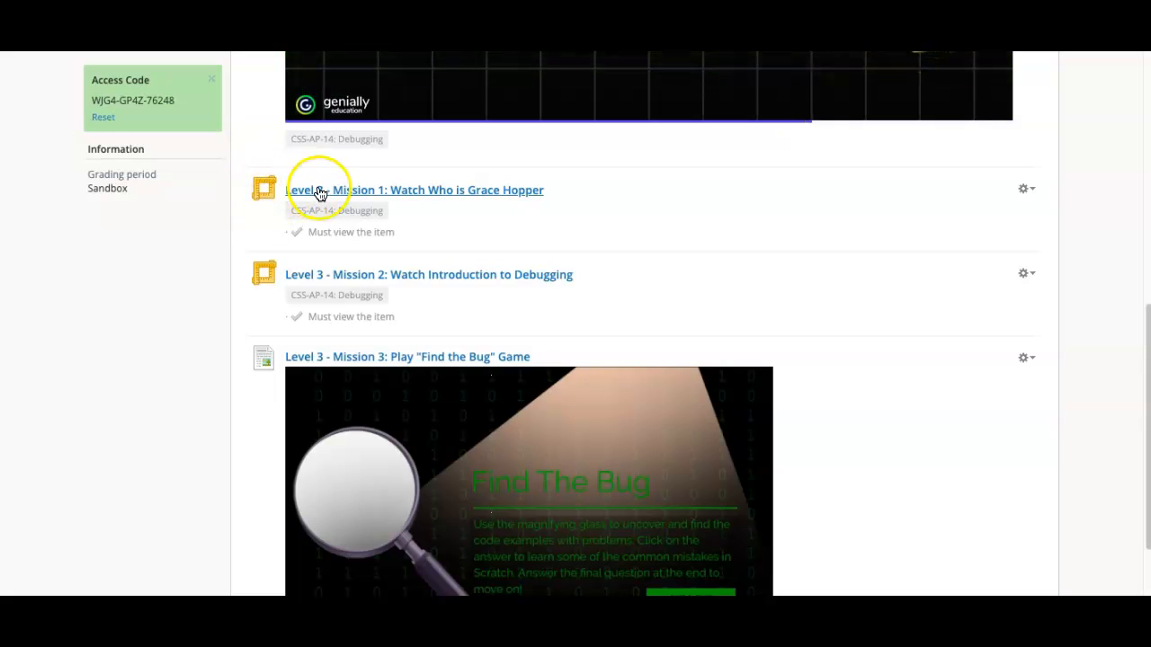
{"action": "scroll", "coordinate": [644, 247], "scroll_direction": "up", "scroll_amount": 2}
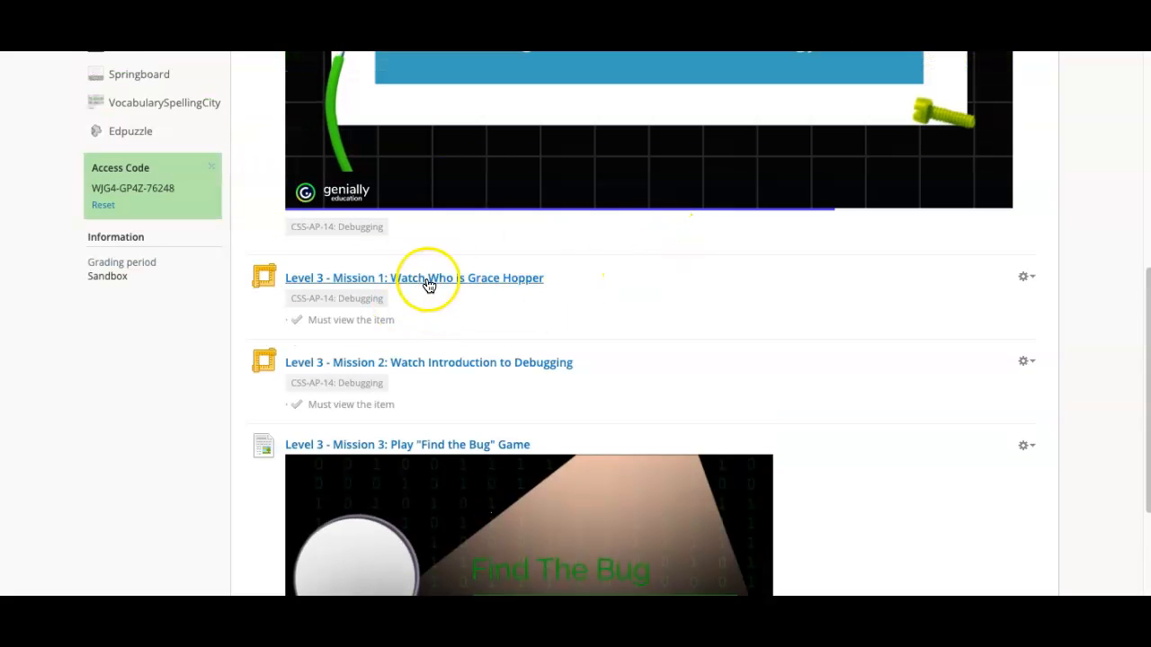
{"action": "scroll", "coordinate": [546, 304], "scroll_direction": "up", "scroll_amount": 5}
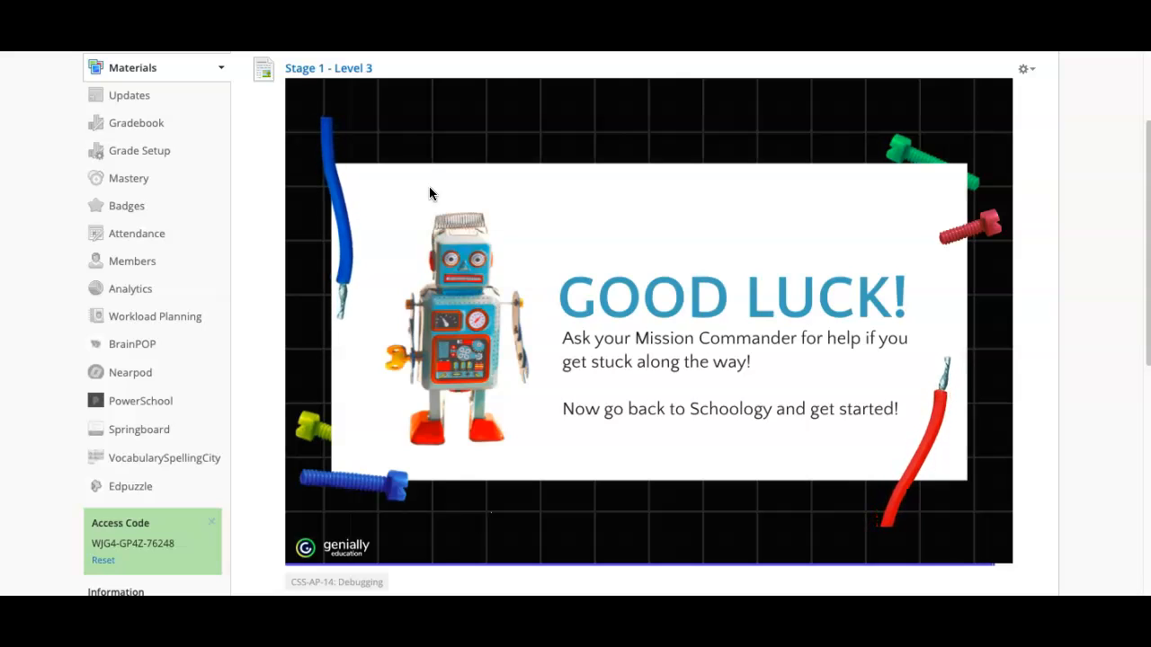
{"action": "left_click", "coordinate": [453, 182]}
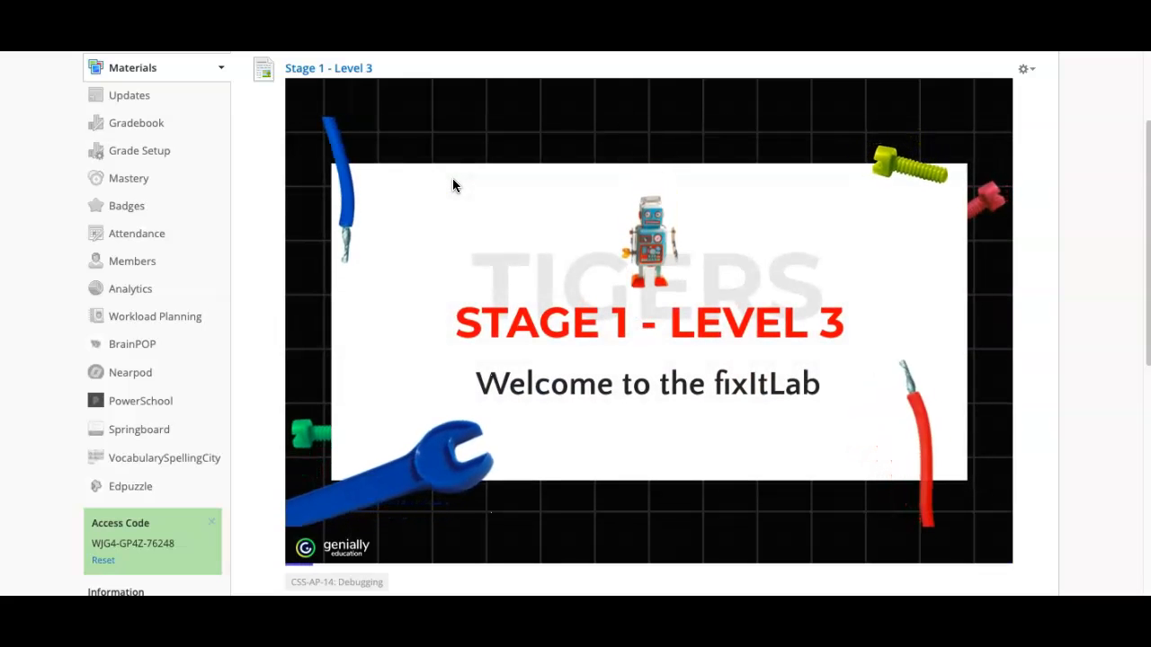
{"action": "left_click", "coordinate": [443, 207]}
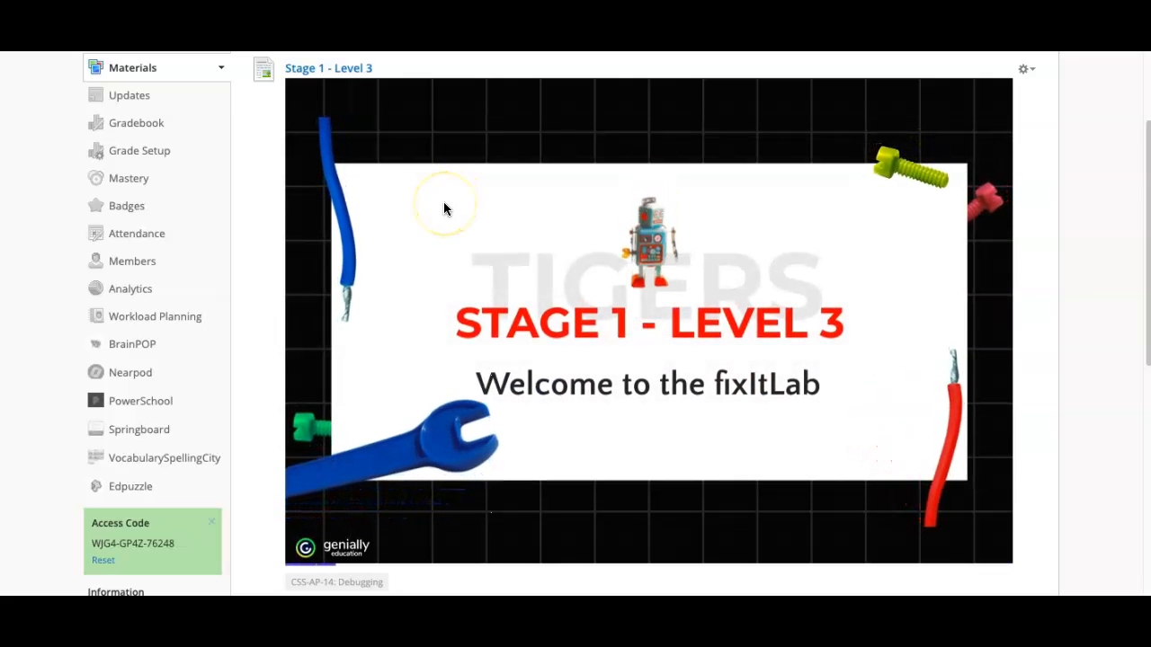